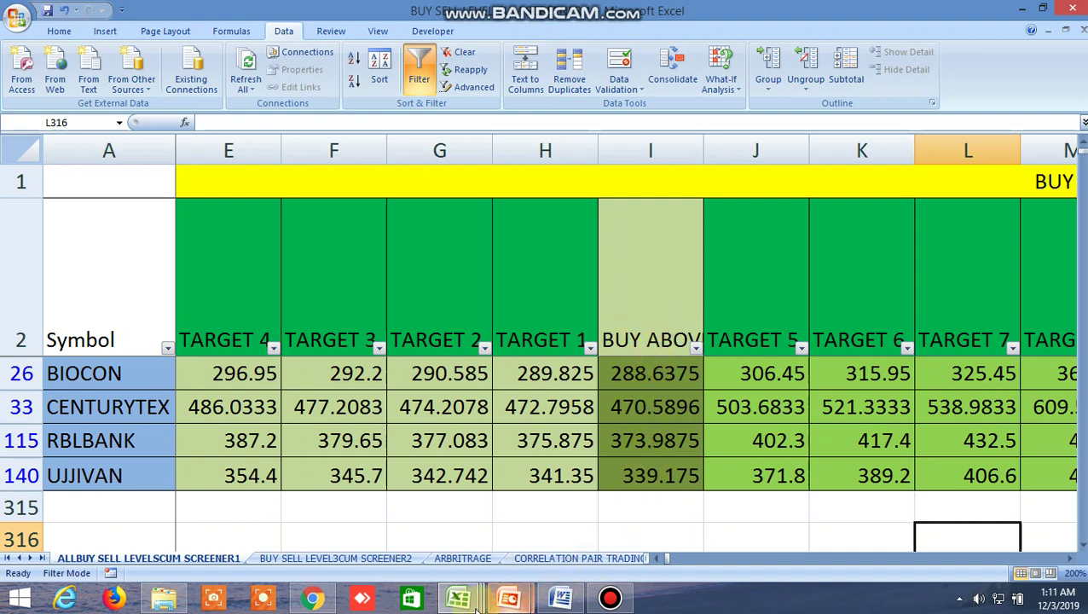
View the BUY SELL LEVEL 4 workbook, then return to the BUY SELL LEVEL CUM SCREENER workbook.
mouse_move(468, 602)
left_click(216, 512)
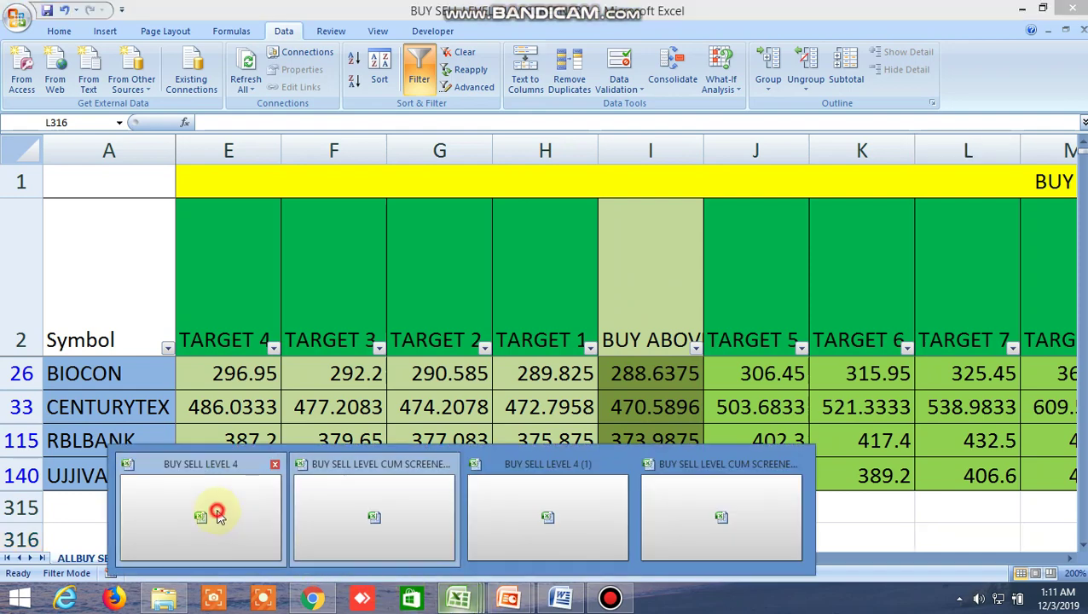
left_click(453, 600)
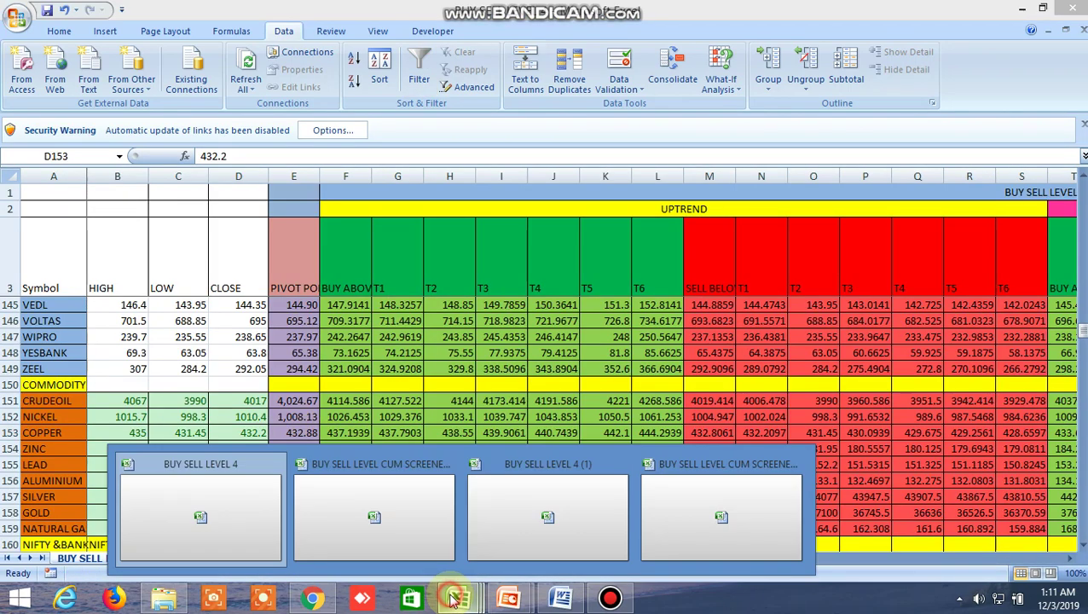
left_click(406, 538)
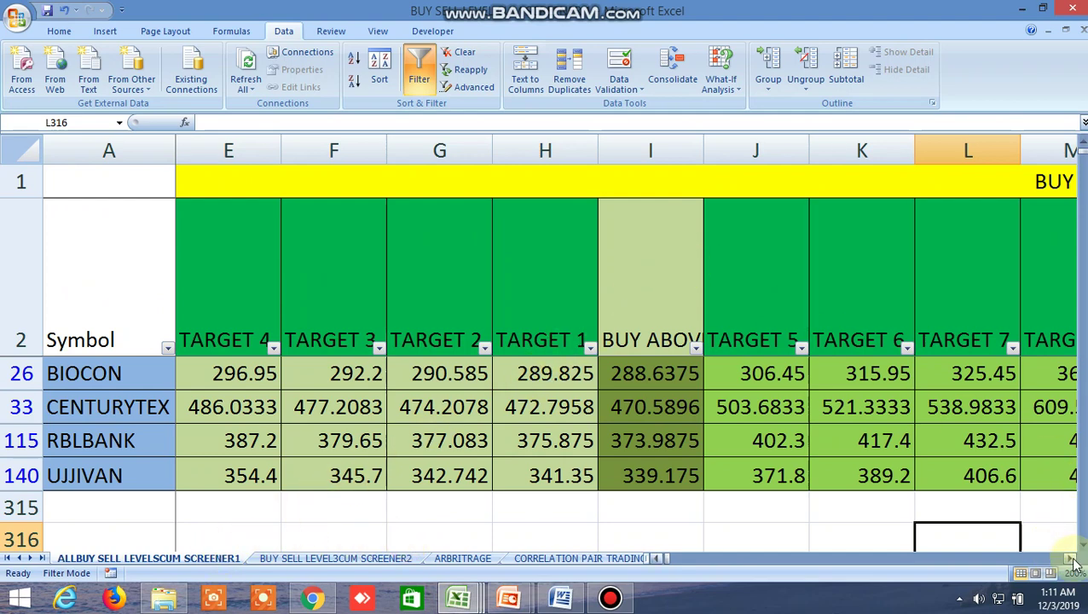
Examine the screener's columns from BUY SELL LEVELS 1 through BUY SELL LEVELS 2, volatility and delivery percentage to BUY SELL LEVELS 3.
left_click_drag(1073, 563, 1073, 563)
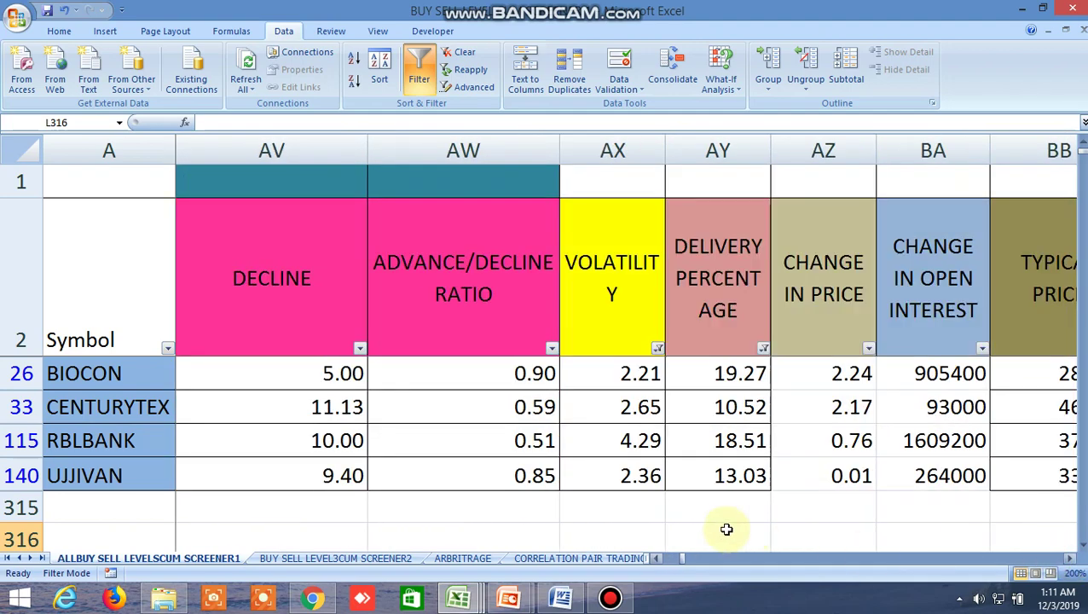
left_click_drag(661, 559, 662, 560)
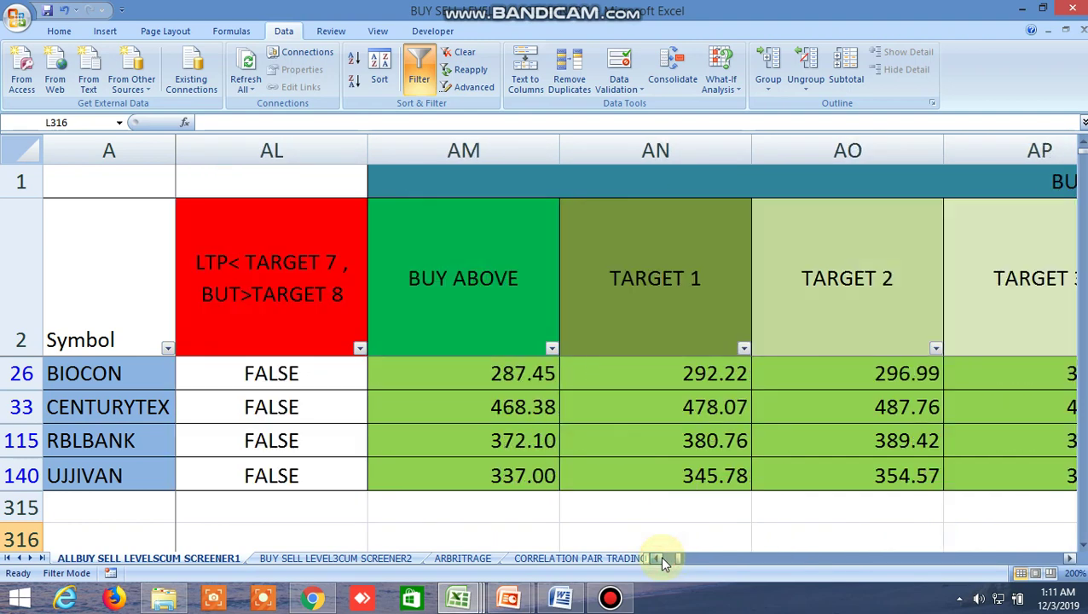
left_click(1070, 558)
left_click(1070, 559)
left_click(1070, 559)
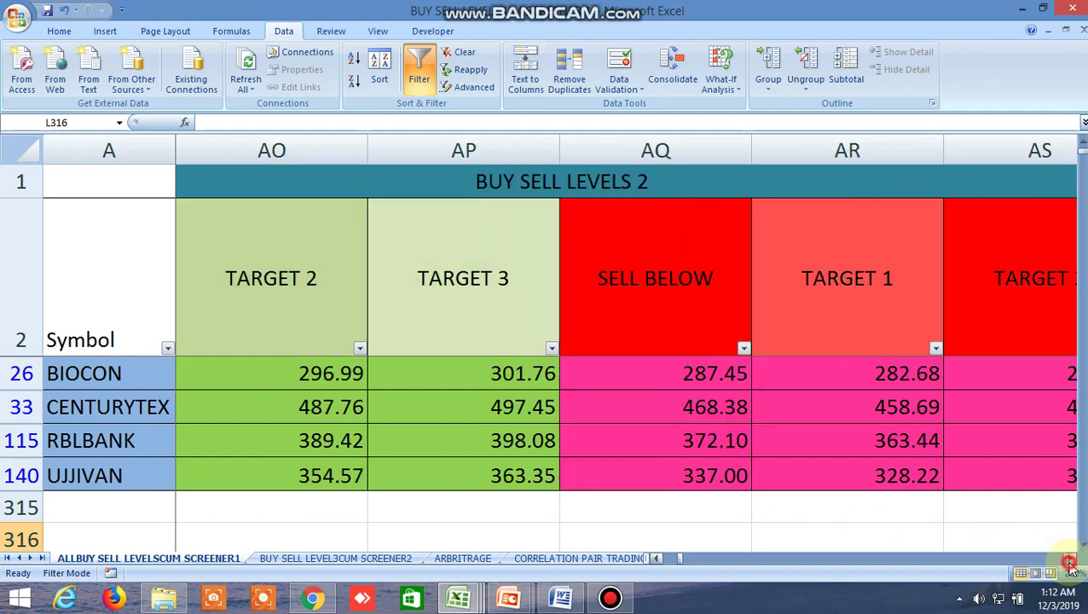
double_click(1070, 559)
left_click_drag(1070, 561, 1071, 567)
left_click(1072, 567)
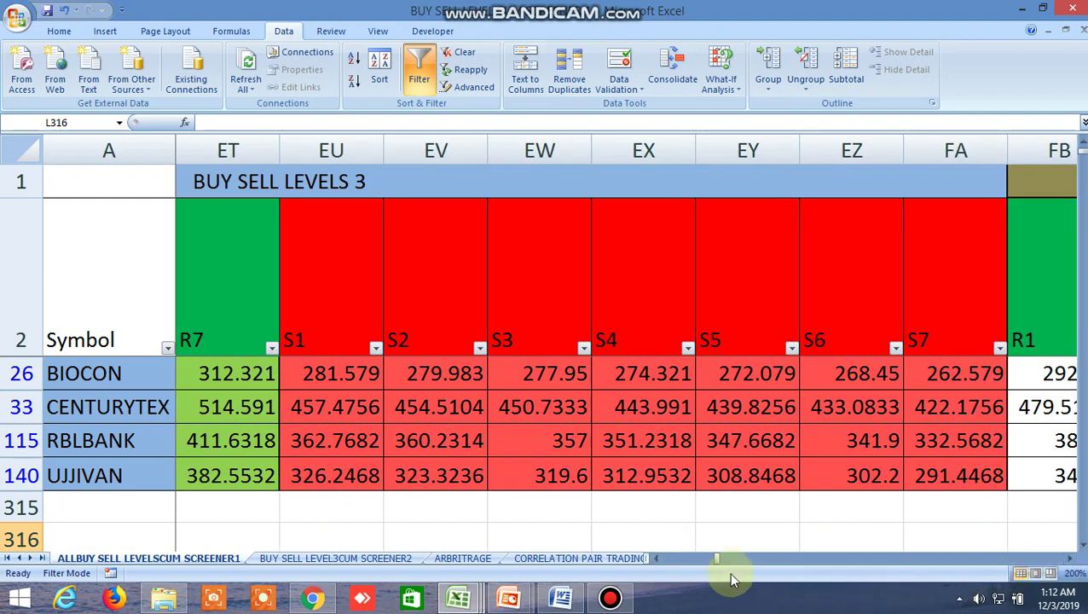
Review the moving-average crossover columns through the 20-day high/low columns, then return to the BUY ABOVE and target columns.
mouse_move(717, 560)
left_mouse_down()
mouse_move(657, 564)
mouse_move(700, 566)
left_mouse_up()
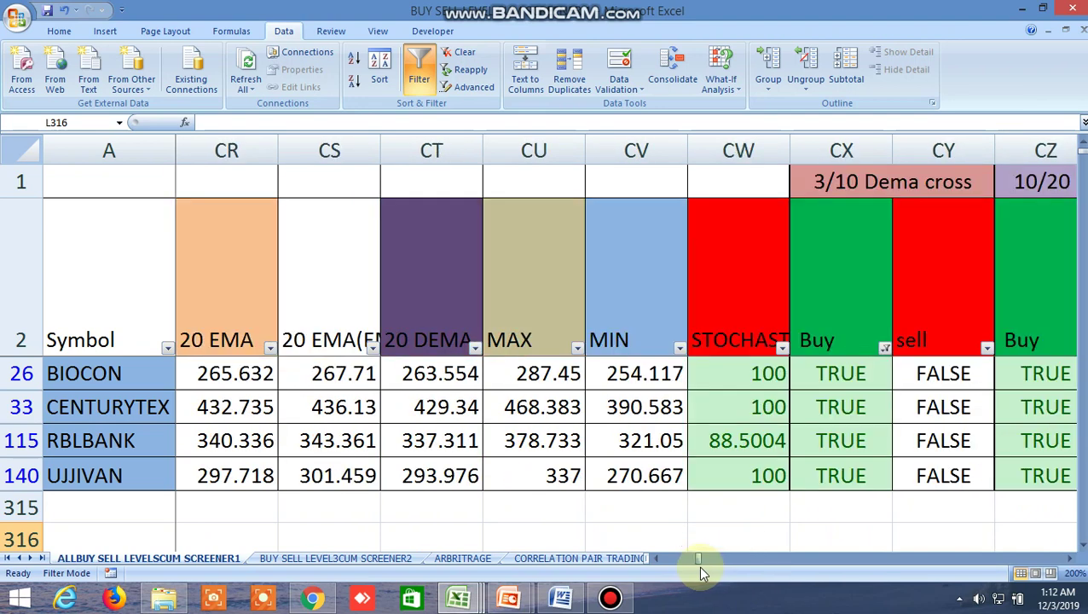
left_click(1073, 558)
left_click_drag(1073, 559, 1075, 563)
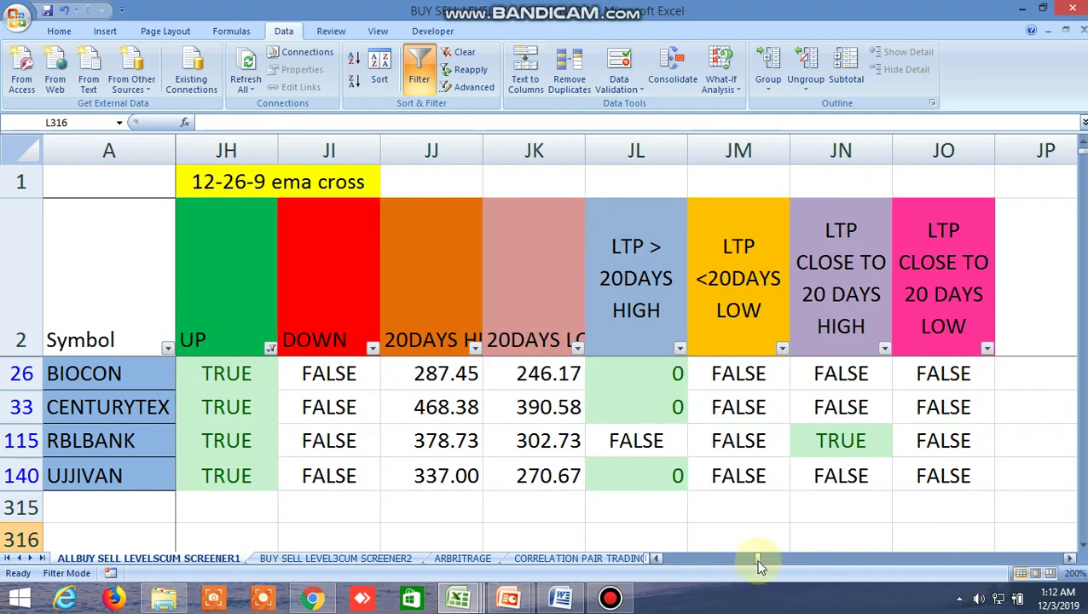
left_click_drag(757, 559, 666, 559)
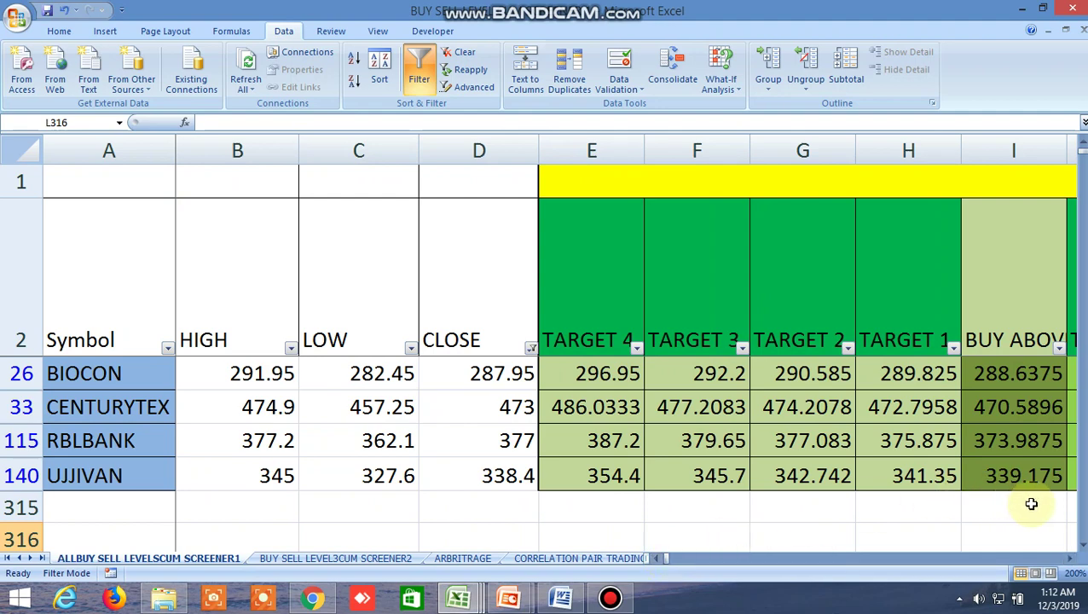
left_click_drag(1071, 558, 1071, 558)
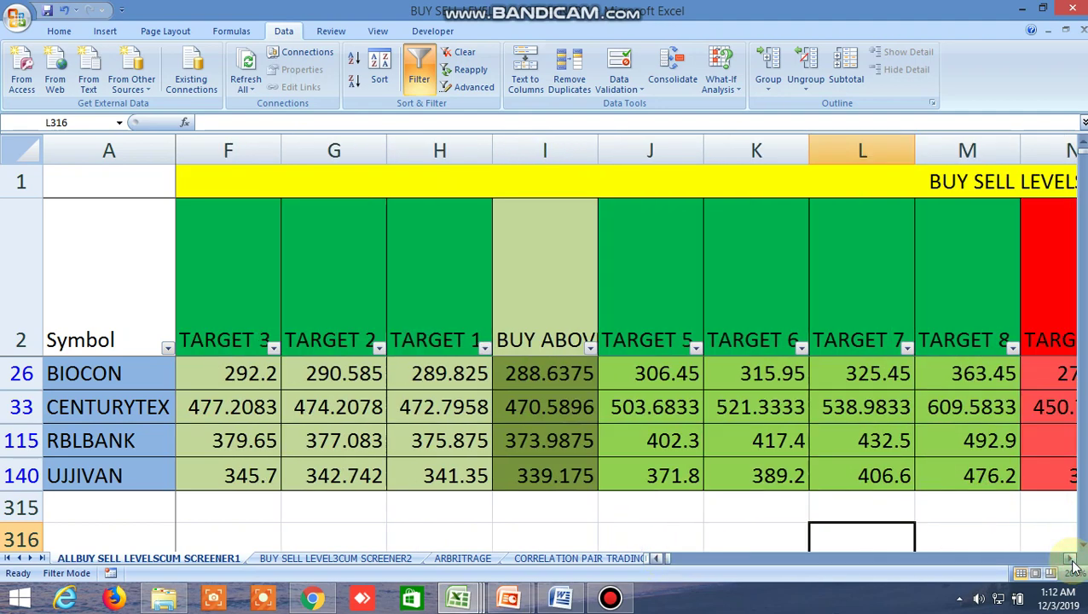
left_click(656, 558)
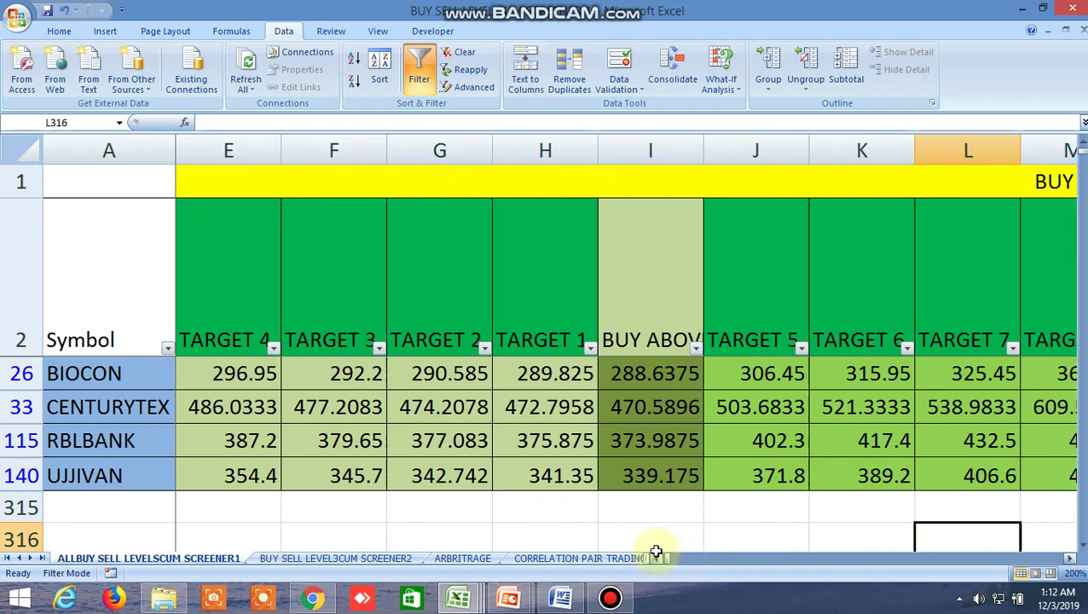
Inspect the BUY ABOVE, TARGET 1, TARGET 4 and TARGET 5 headings and the further buy targets of BUY SELL LEVELS 1.
left_click(661, 311)
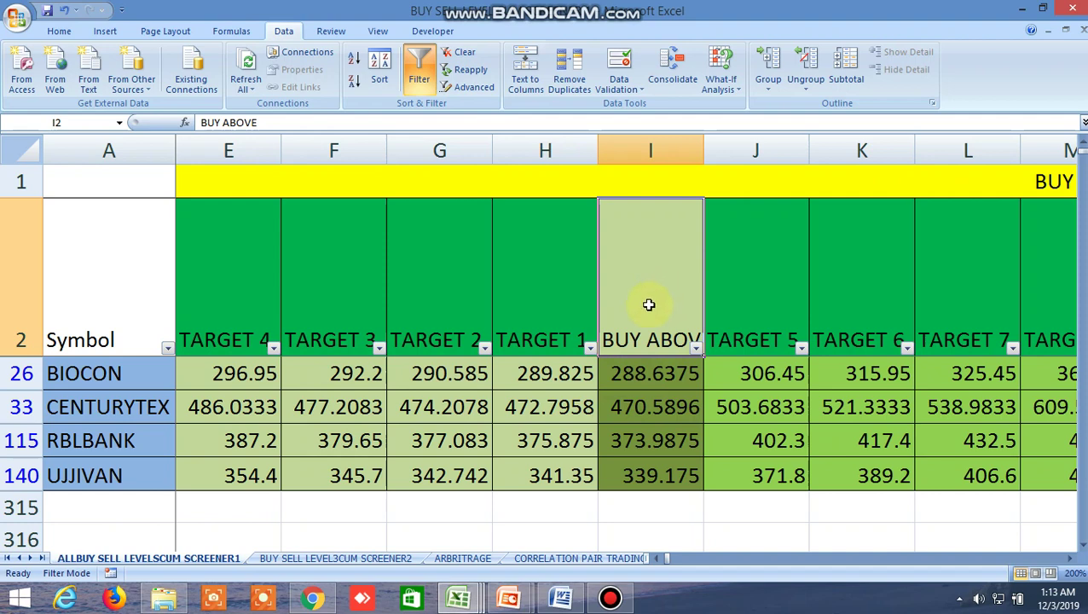
left_click(535, 305)
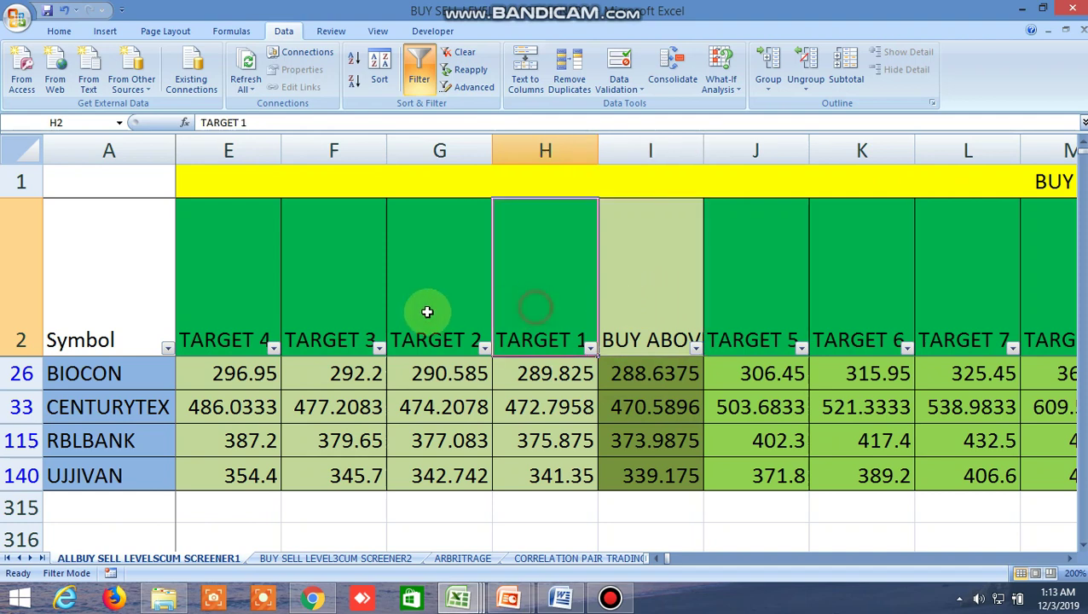
left_click(247, 305)
left_click(795, 264)
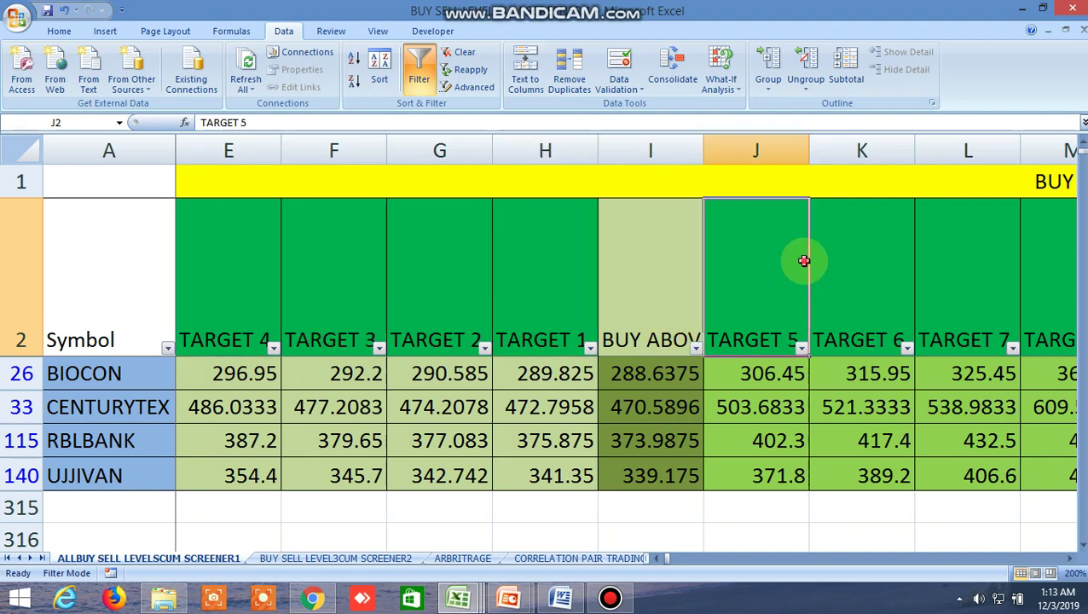
left_click(1070, 559)
left_click(1070, 560)
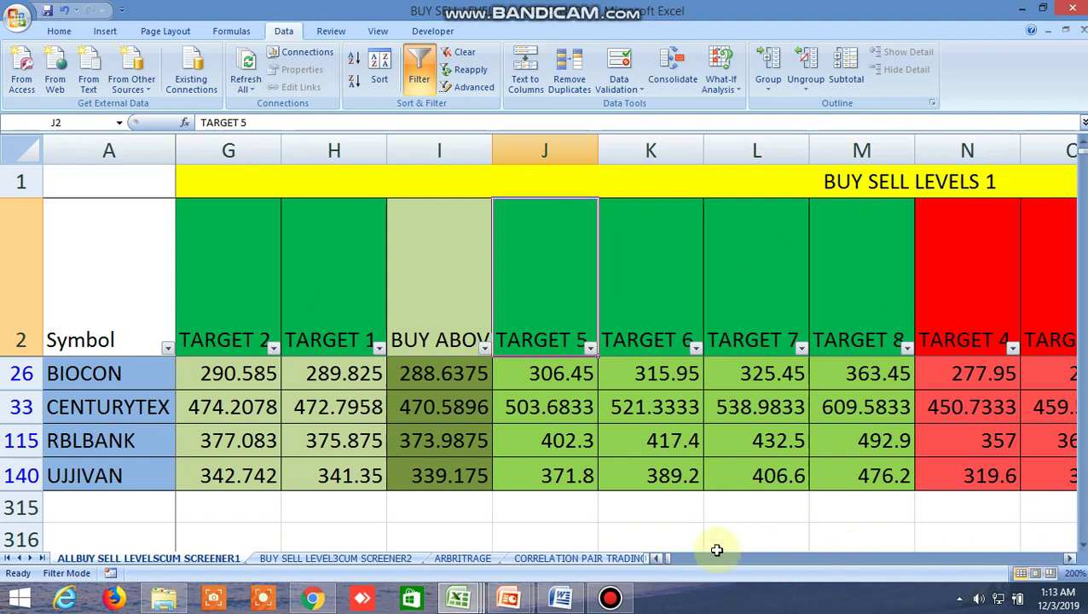
left_click(659, 558)
left_click(659, 559)
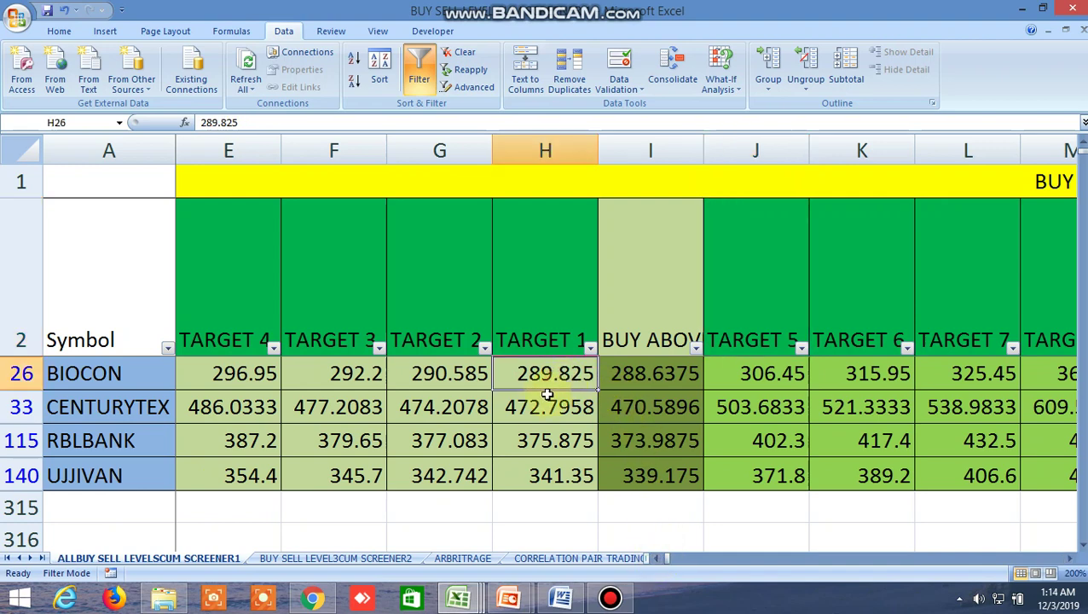
Inspect BIOCON's BUY ABOVE level and its TARGET 1 to TARGET 4 values in turn.
left_click(645, 369)
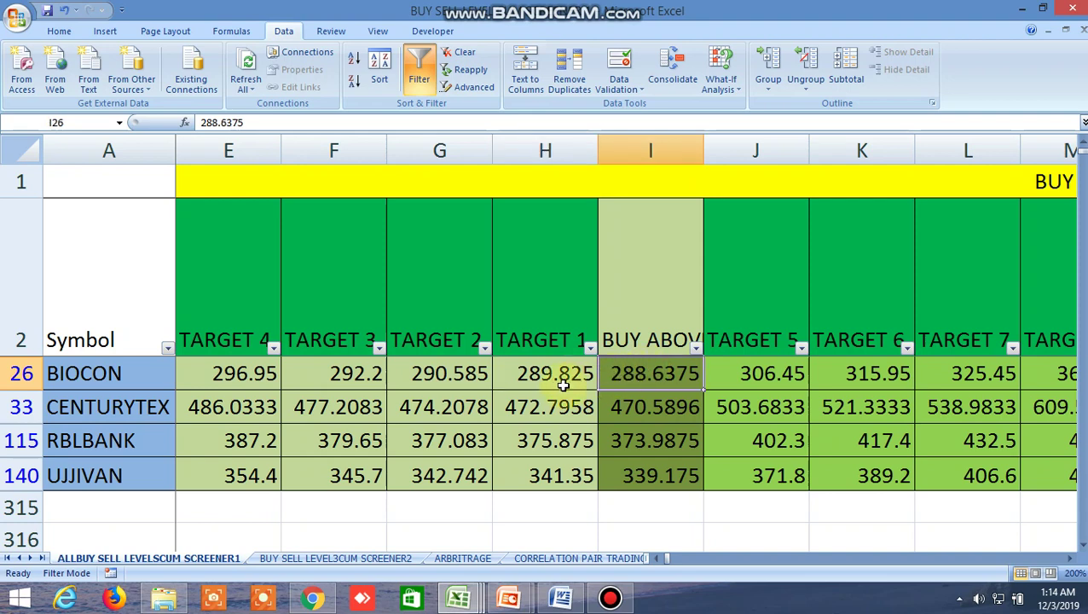
left_click(562, 383)
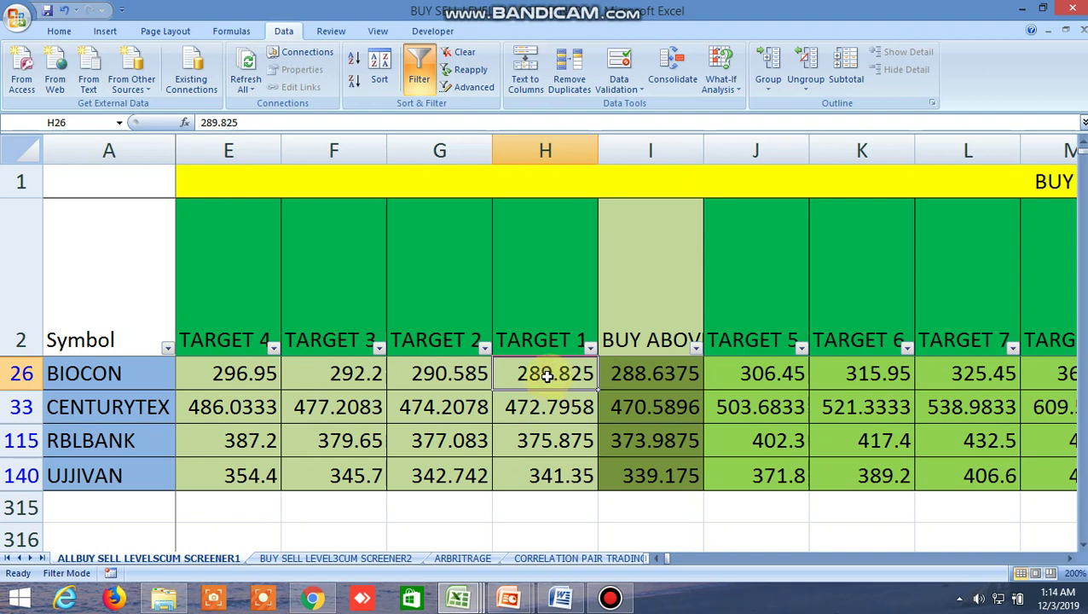
left_click(426, 372)
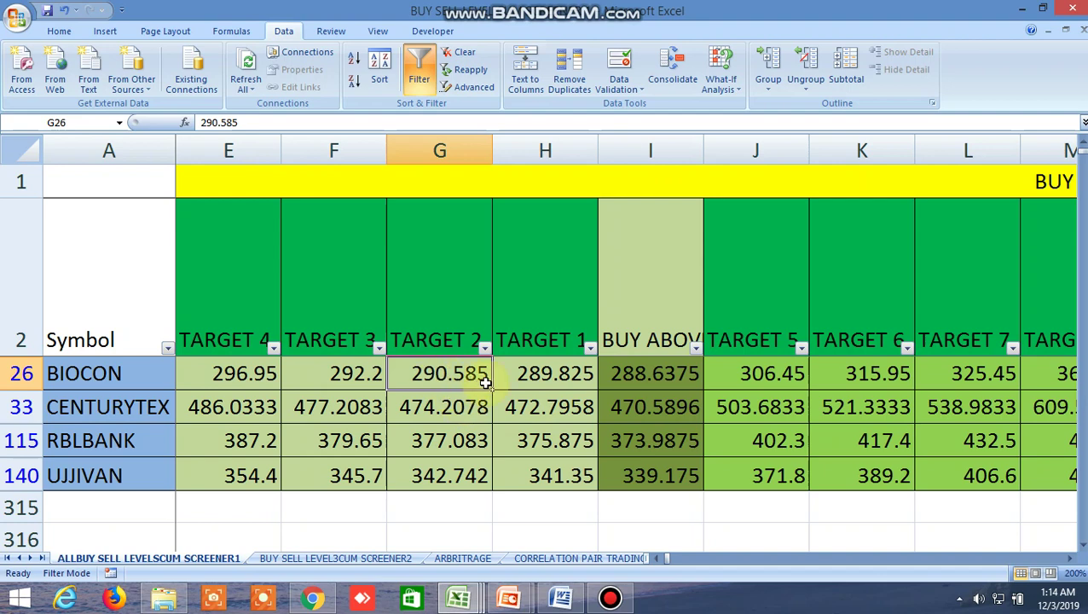
left_click(362, 373)
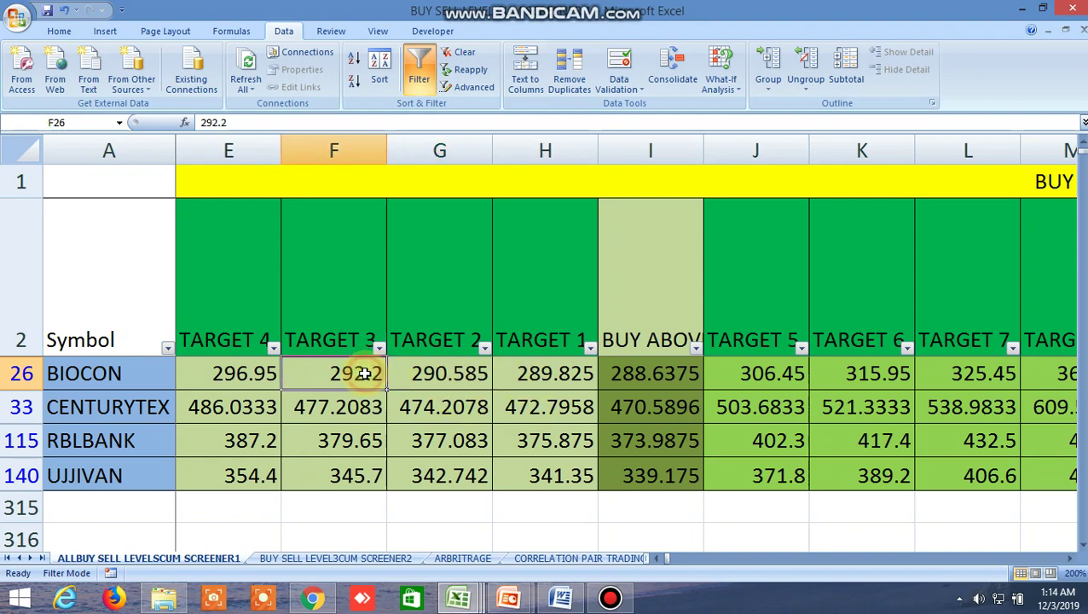
left_click(426, 375)
left_click(355, 376)
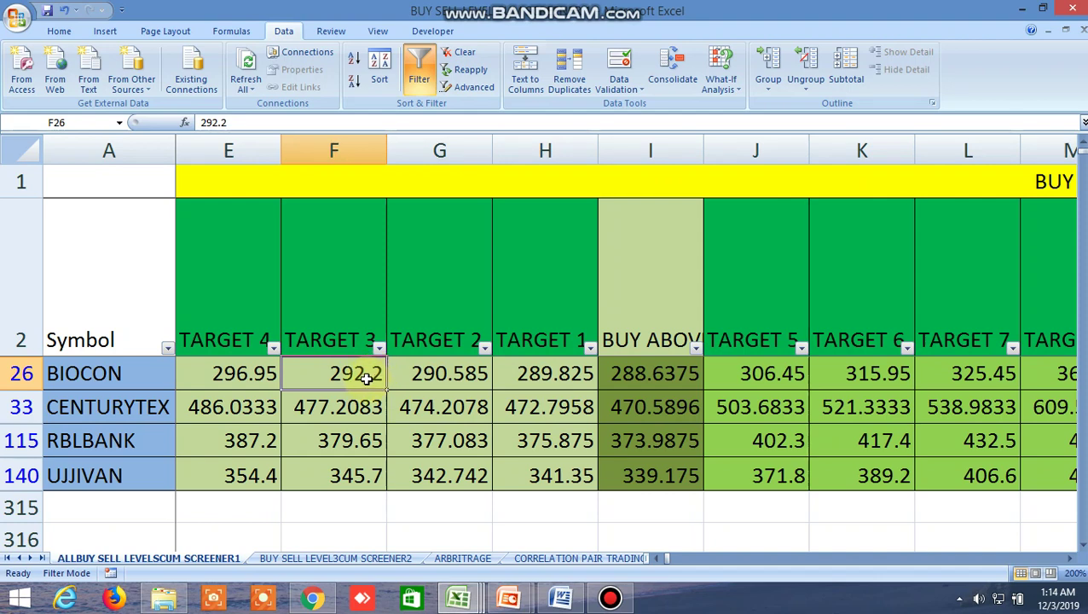
left_click(219, 373)
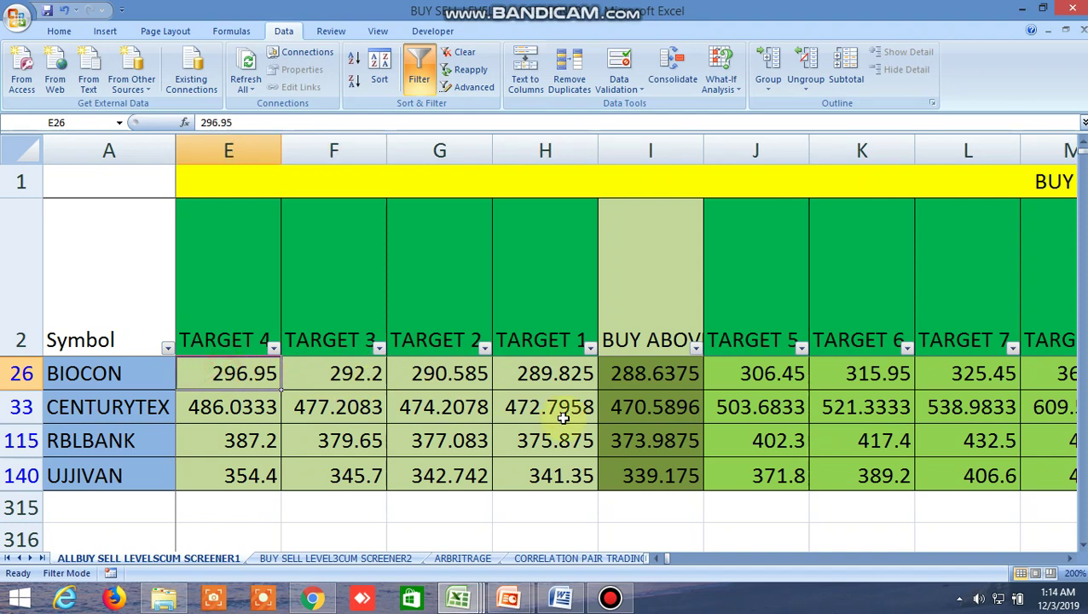
Examine the Sell below targets of BUY SELL LEVELS 1, the LTP-versus-target conditions and BUY SELL LEVELS 2.
left_click(1071, 558)
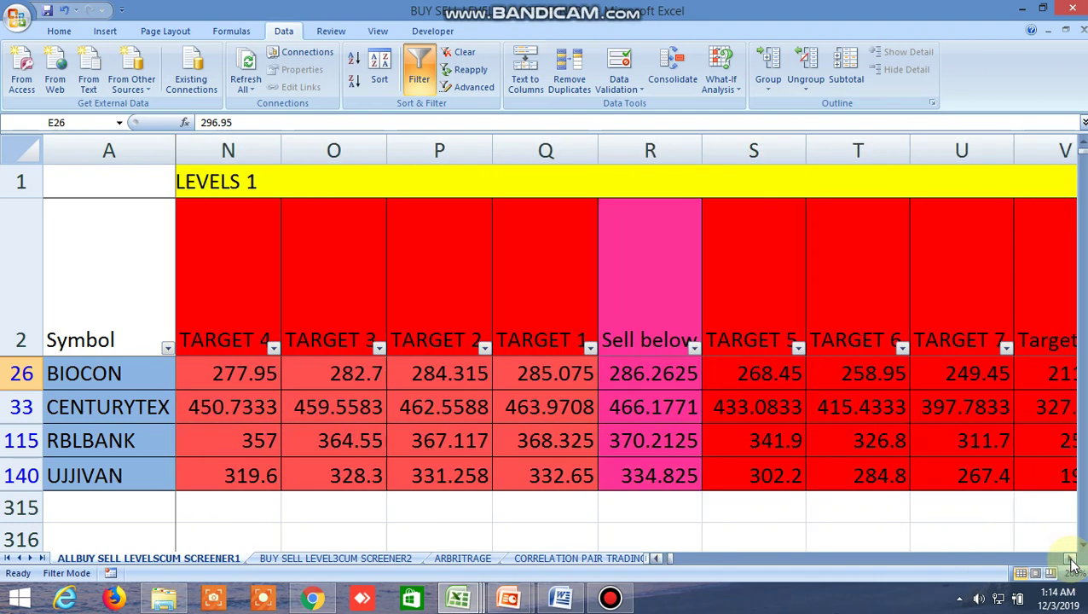
left_click(1071, 558)
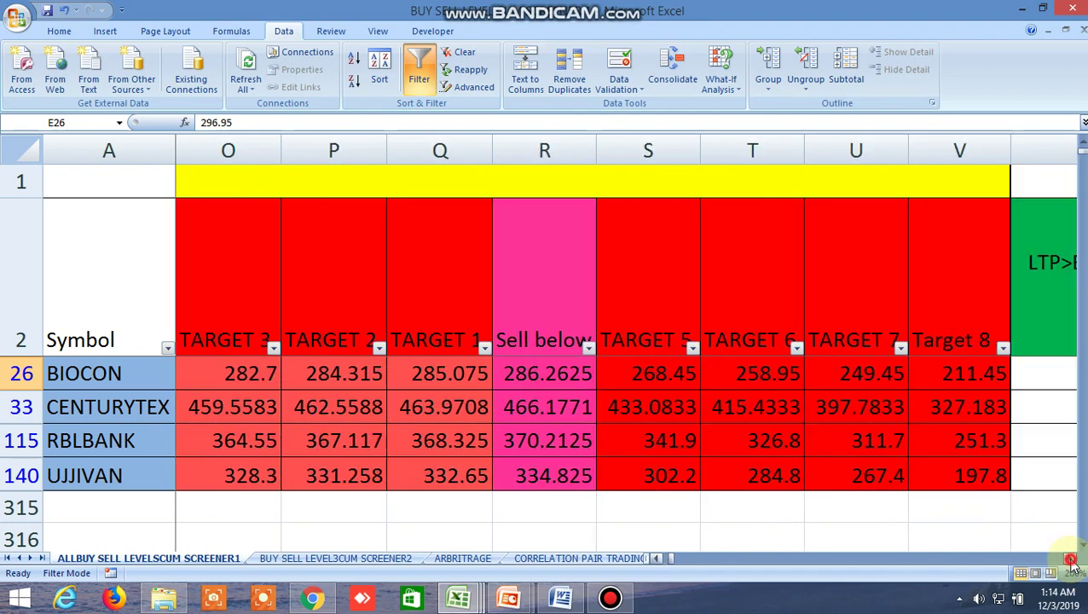
left_click(1070, 558)
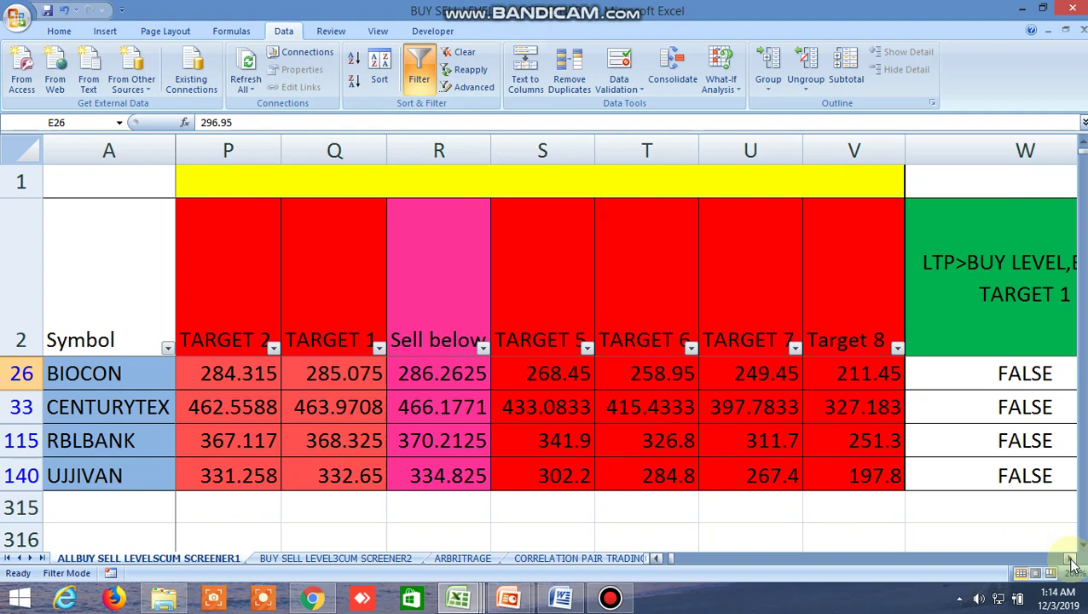
left_click(1071, 559)
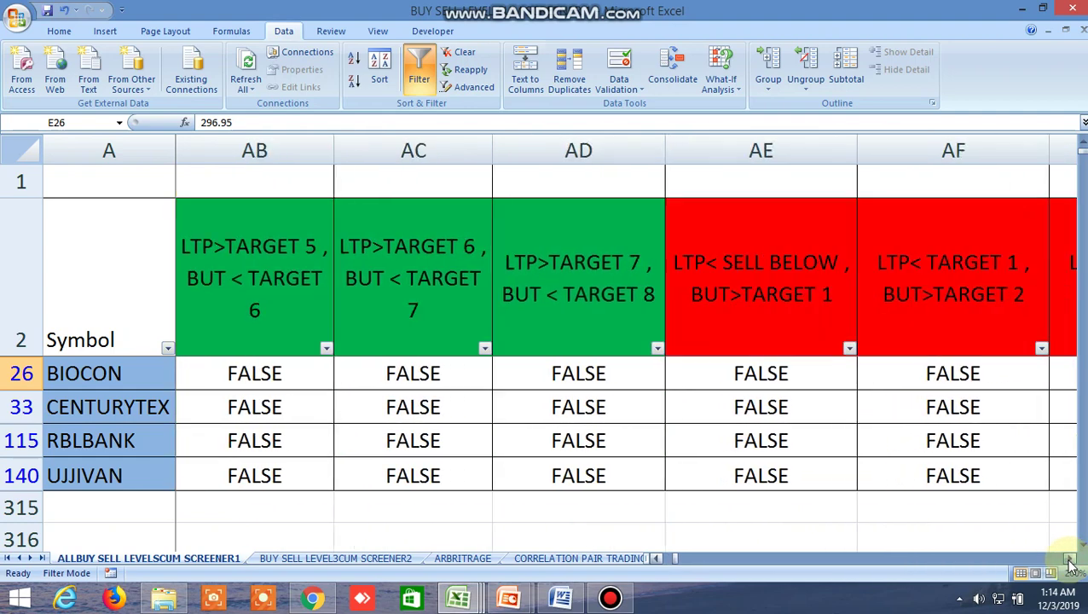
left_click(1071, 558)
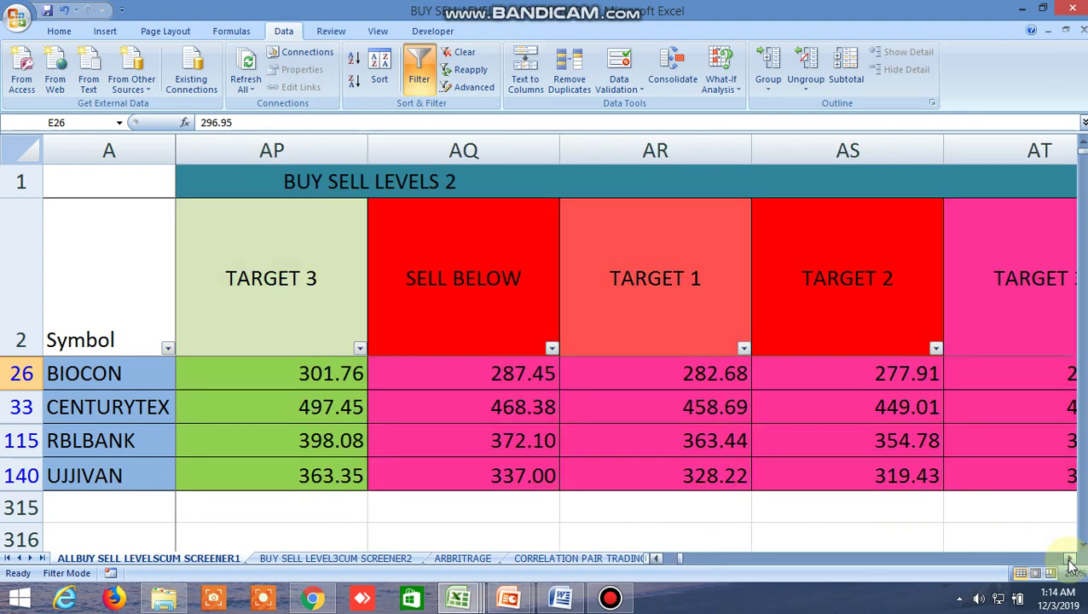
Examine the average prices, 10/20 crosses, NORMDIST 30 and EMA 5-8-13 crossover columns up to the R and S levels of BUY SELL LEVELS 3.
left_click(1071, 559)
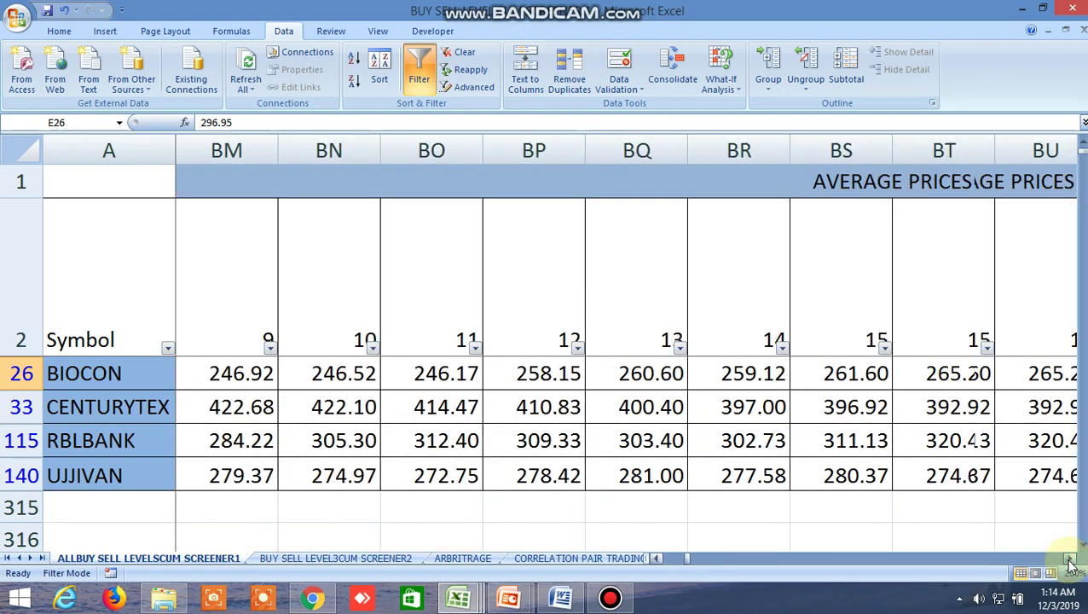
left_click(1071, 559)
left_click(1071, 560)
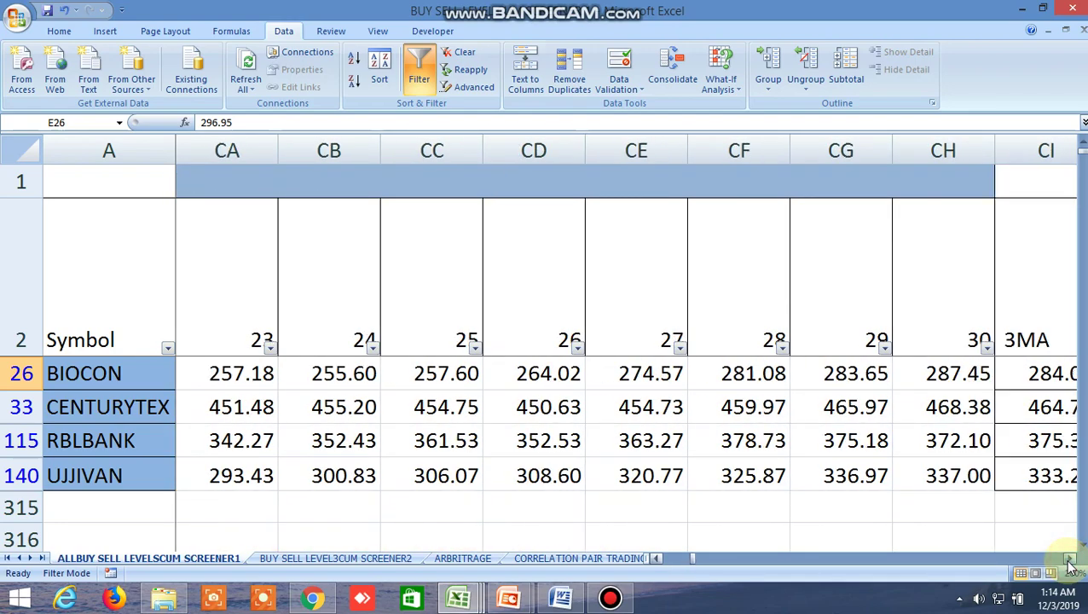
left_click(1071, 559)
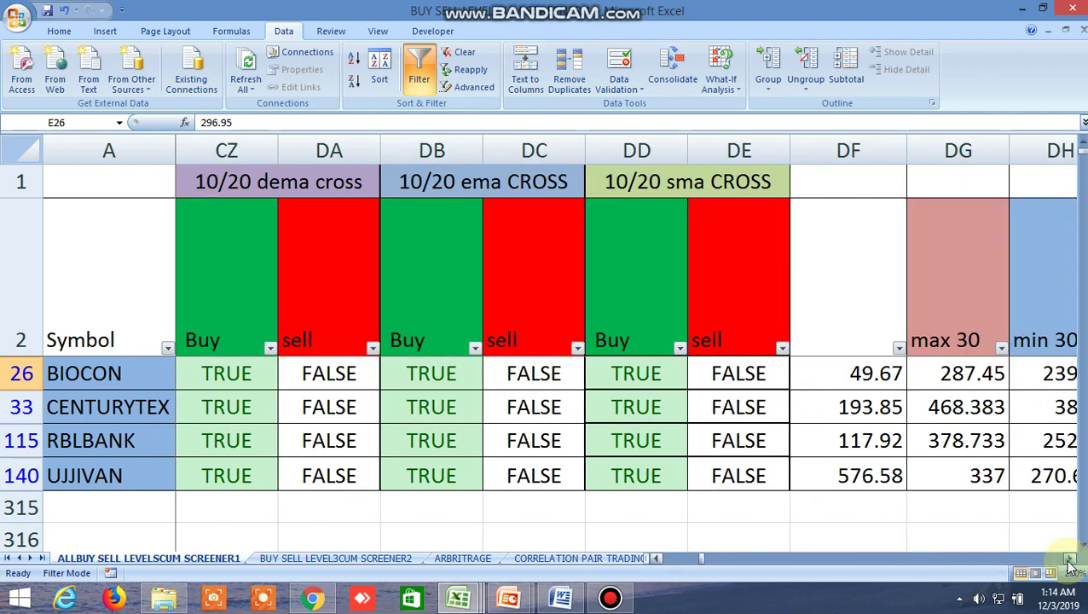
left_click(1070, 559)
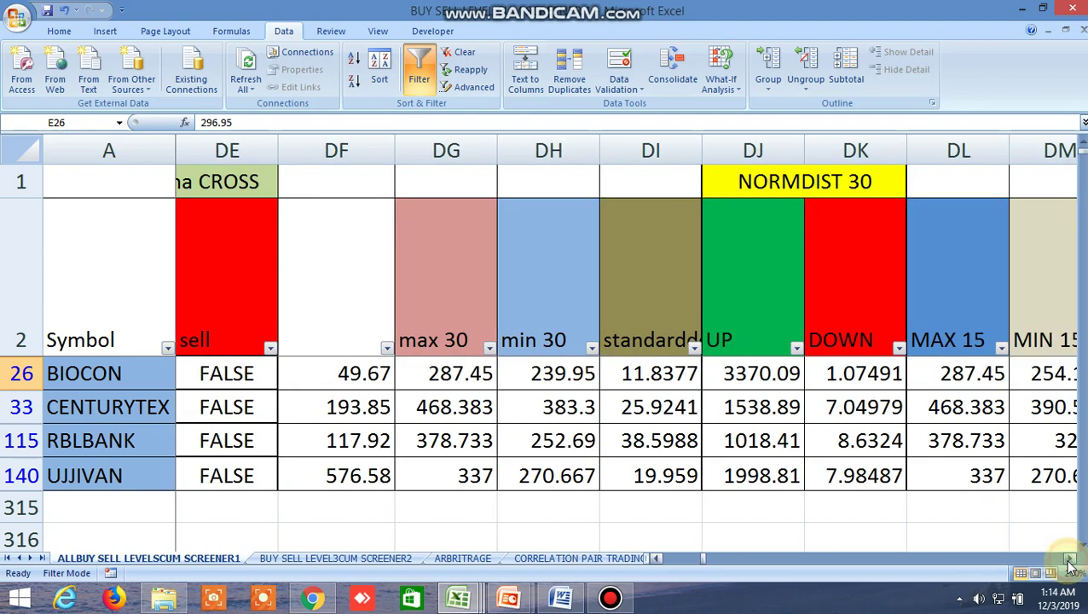
left_click(1071, 560)
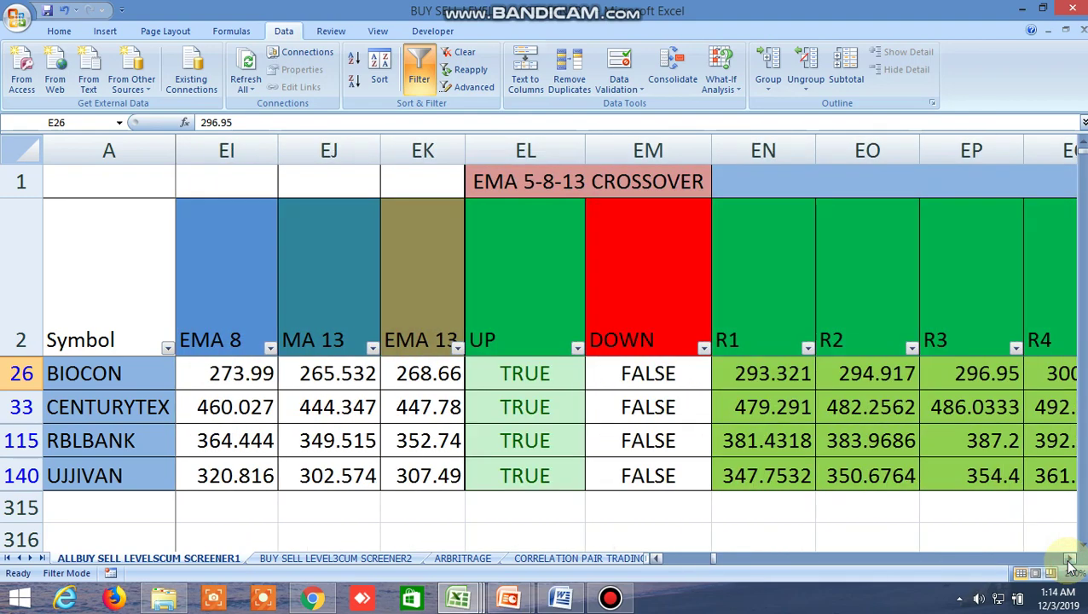
left_click(1070, 559)
left_click(1071, 559)
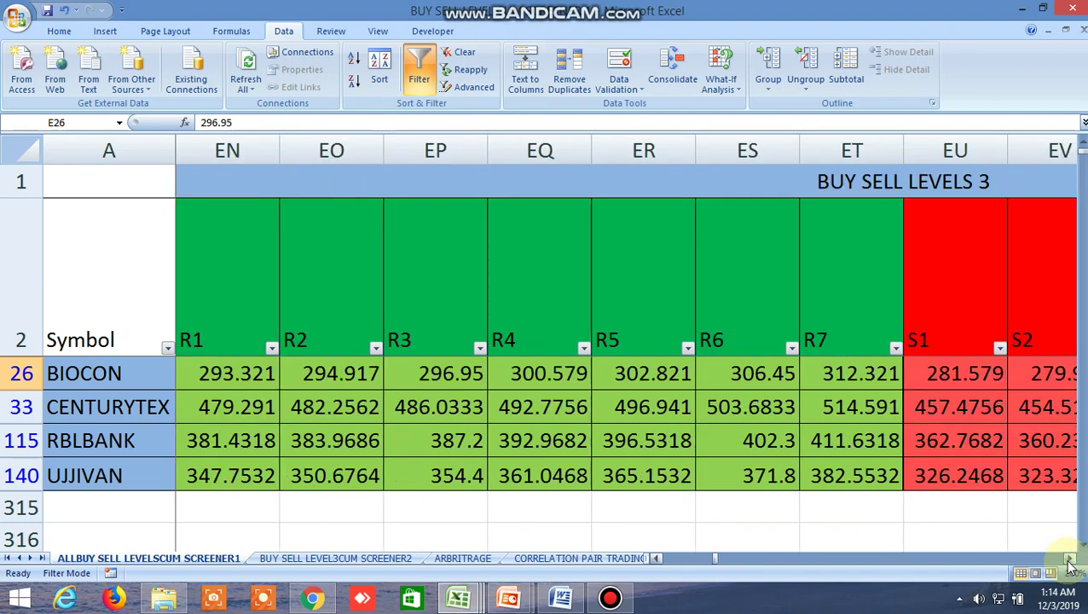
left_click(1071, 559)
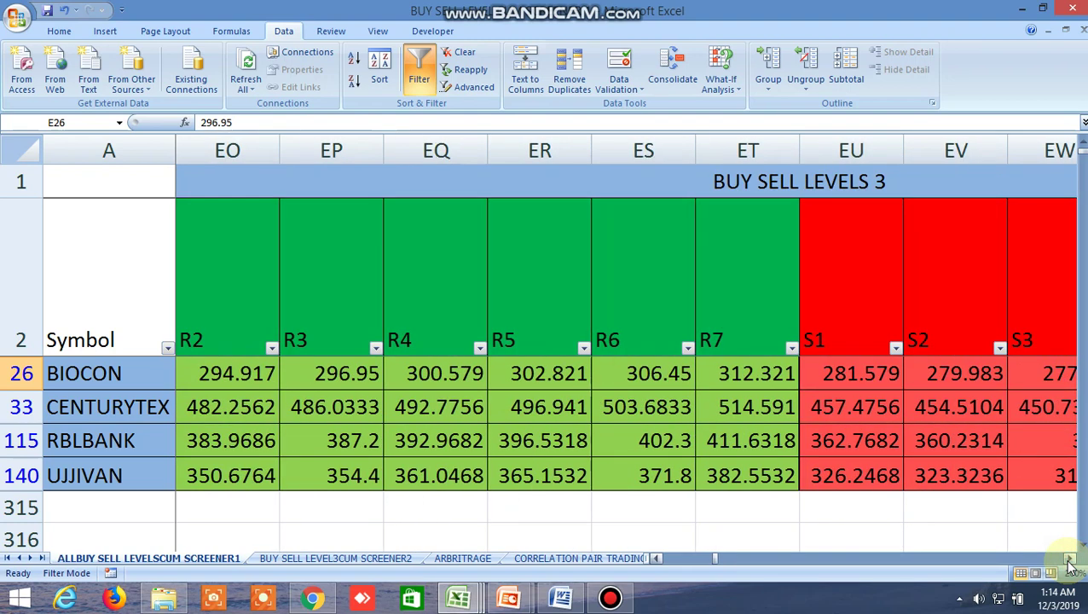
Examine the remaining R levels and the S1 to S7 levels of BUY SELL LEVELS 3, and return to the sheet's first columns.
left_click(1071, 559)
left_click(1071, 559)
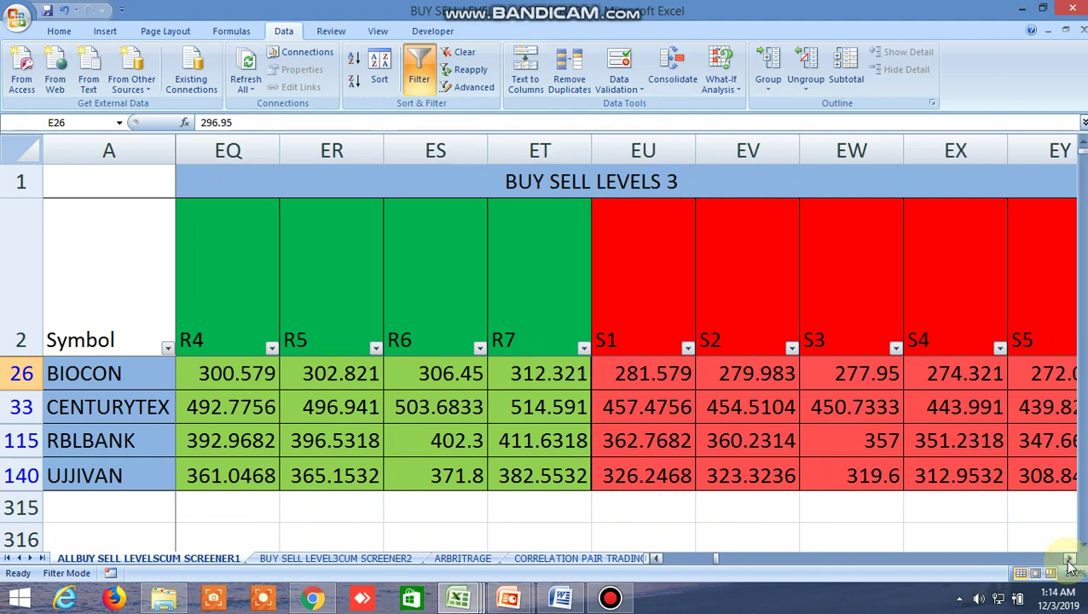
left_click(1071, 560)
left_click(1071, 560)
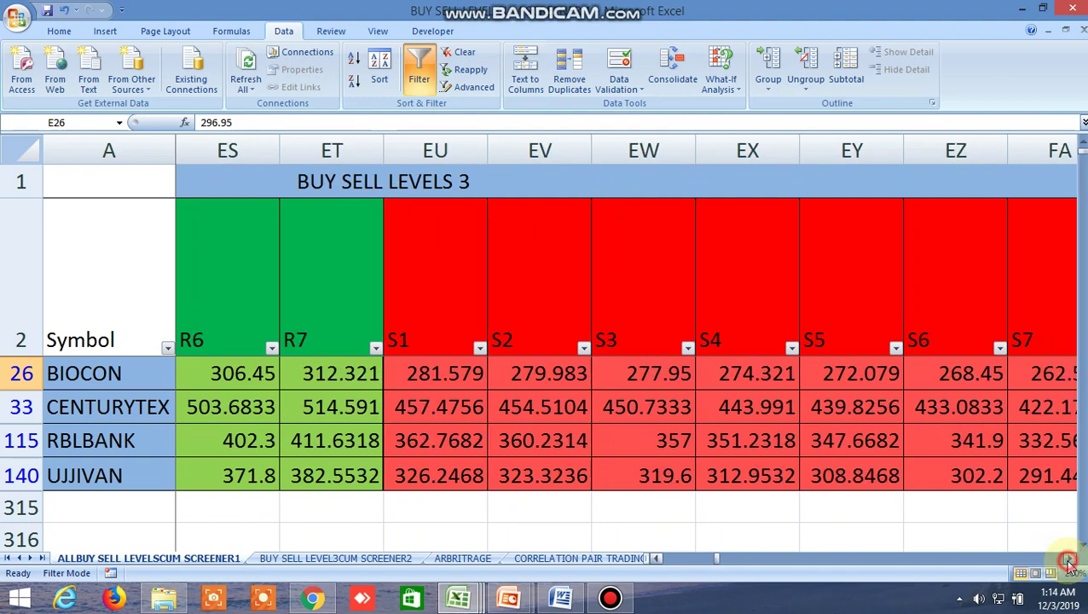
left_click(1071, 560)
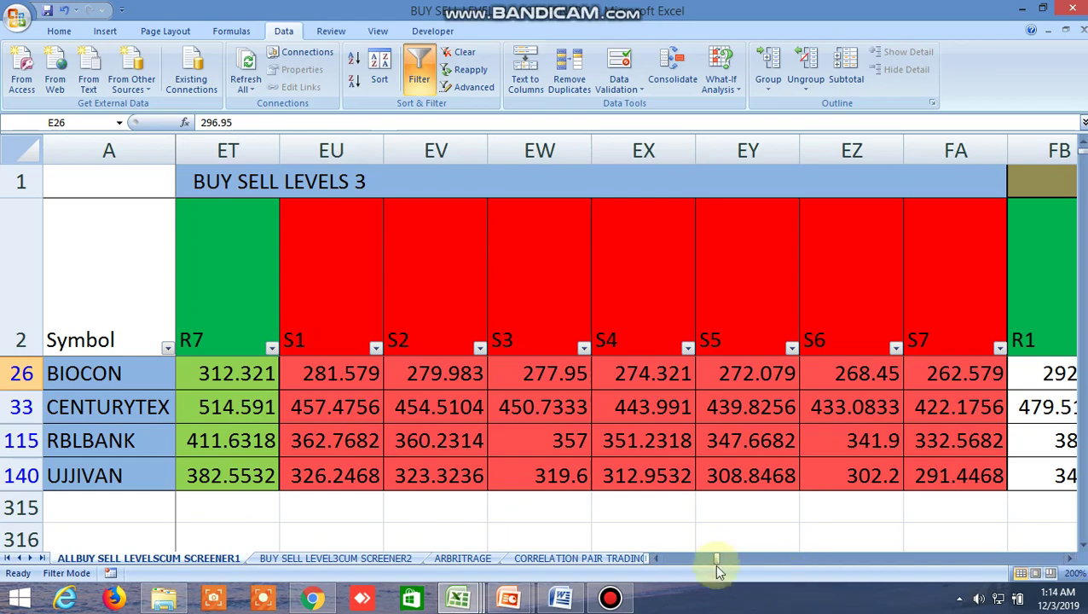
left_click_drag(716, 560, 651, 561)
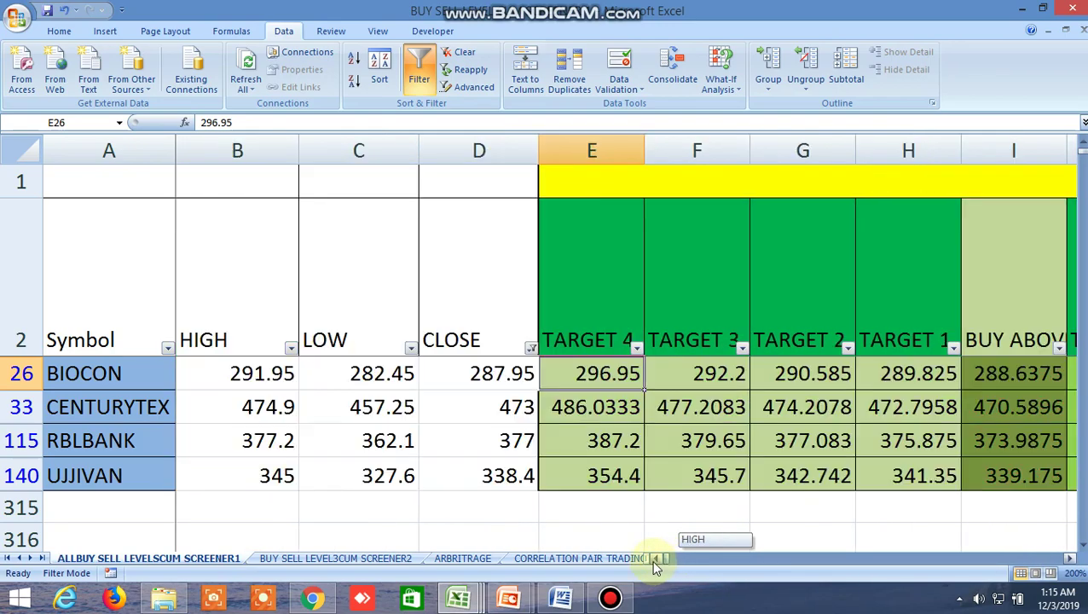
Open the BUY SELL LEVEL3CUM SCREENER2 sheet and go up to its first stock row.
left_click(365, 559)
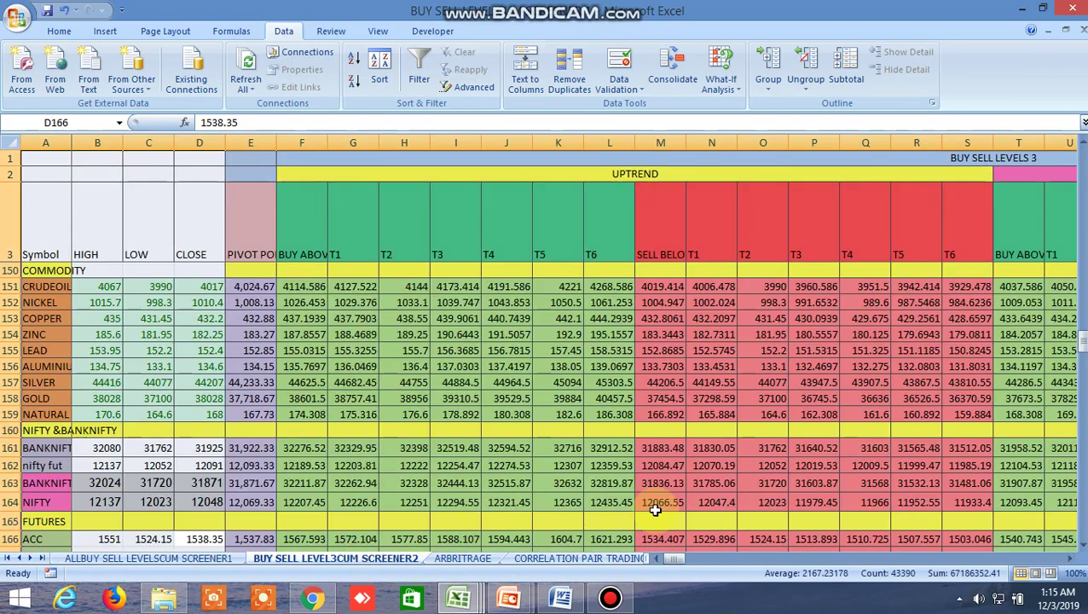
scroll(589, 449, "up", 20)
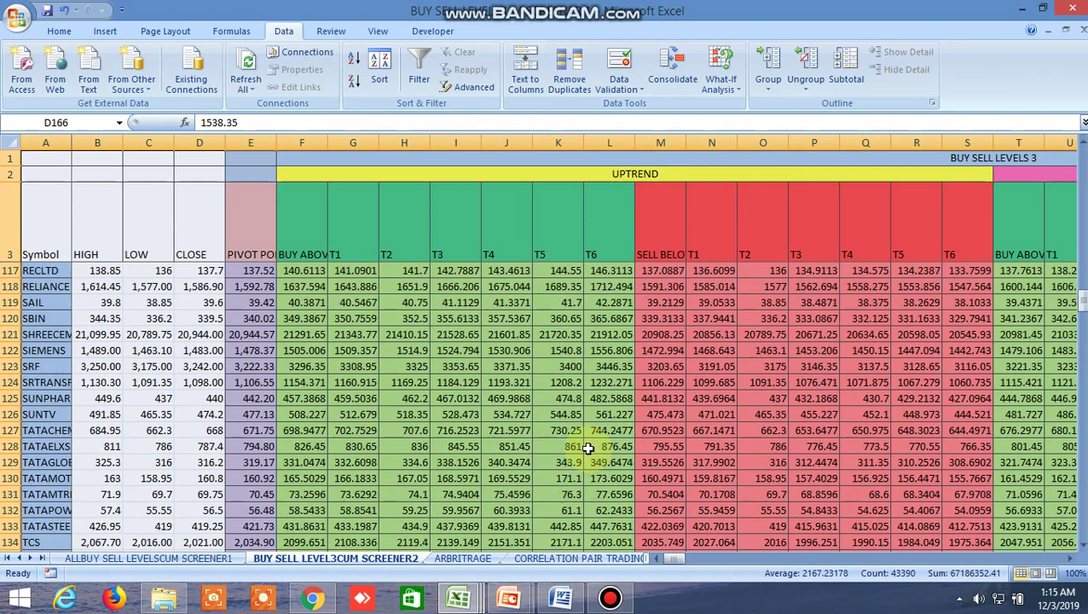
scroll(588, 449, "up", 20)
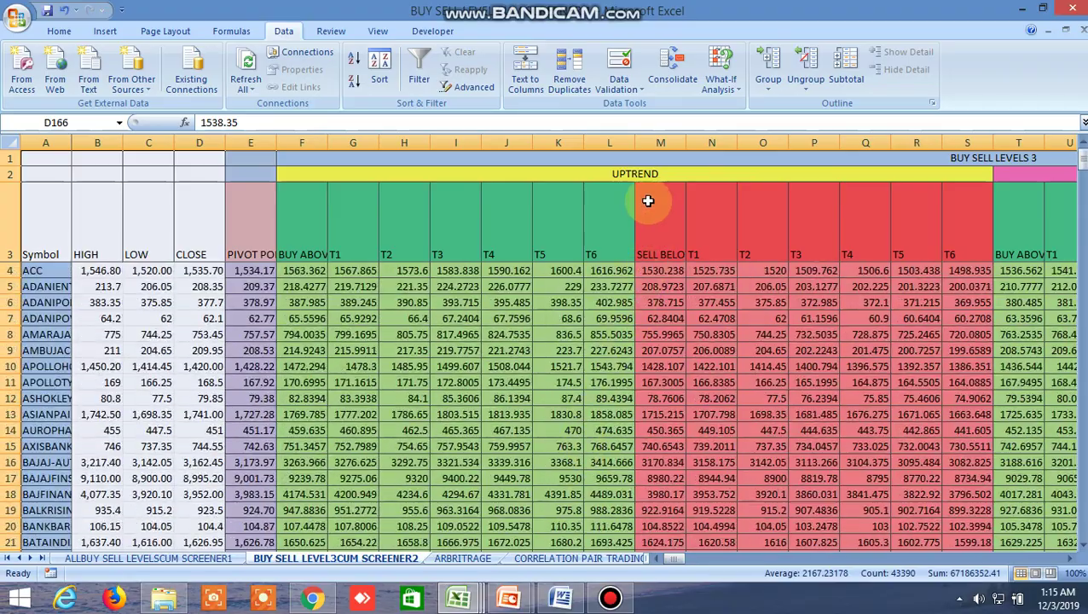
Inspect the UPTREND and BUY SELL LEVELS 3 headings and ACC's uptrend BUY ABOVE and SELL BELOW levels.
left_click(638, 174)
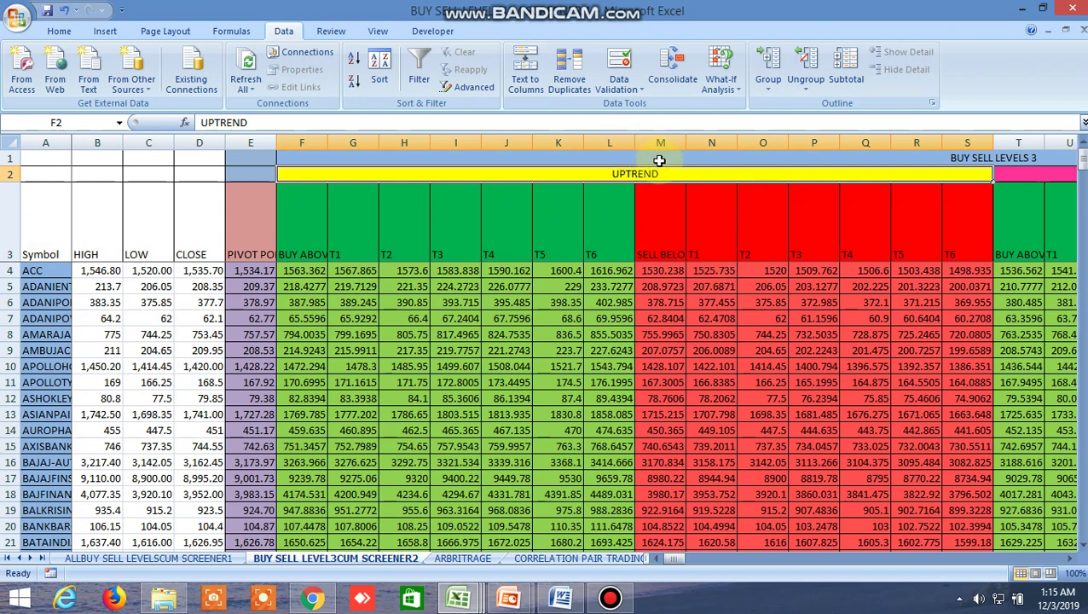
left_click(981, 160)
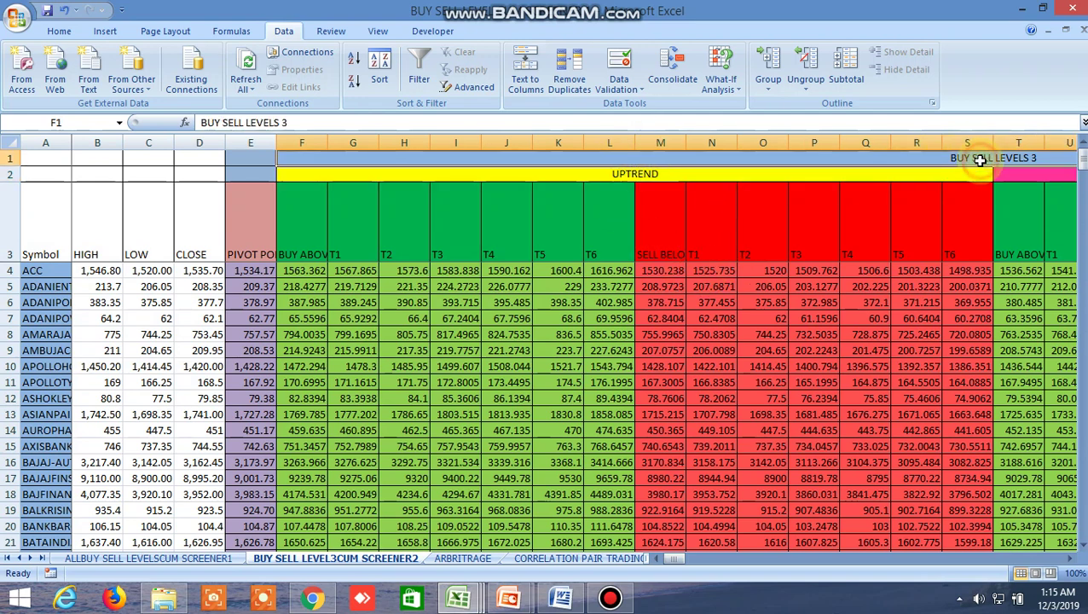
left_click(632, 175)
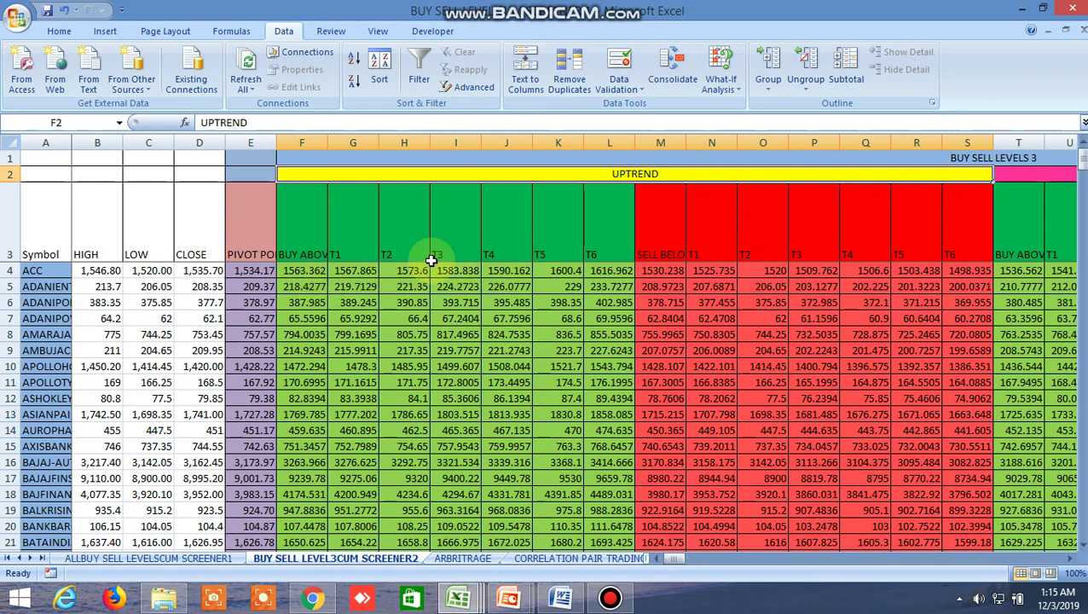
left_click(311, 269)
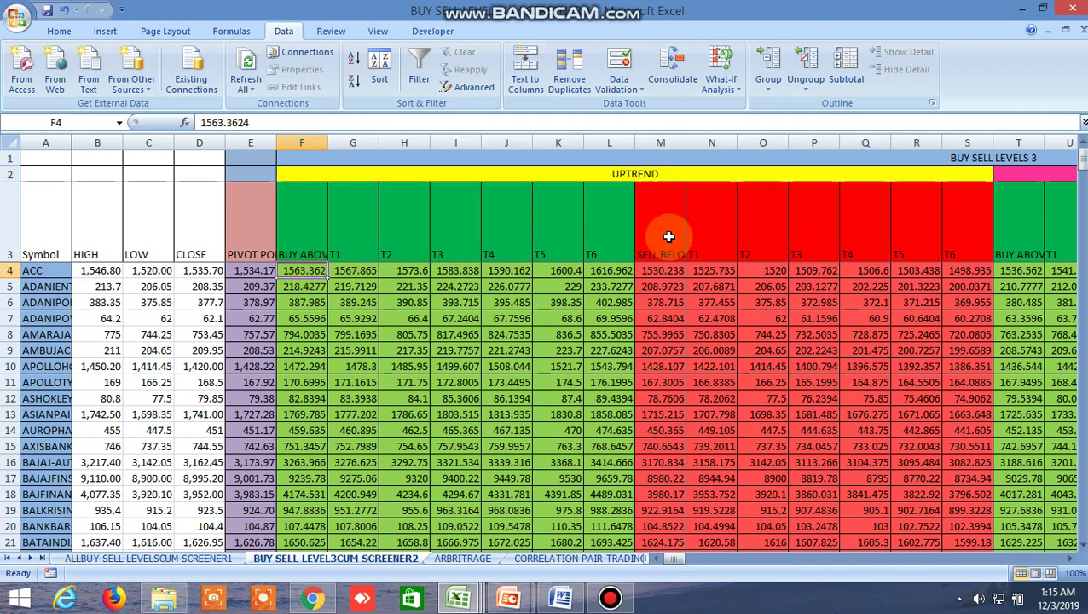
left_click(662, 271)
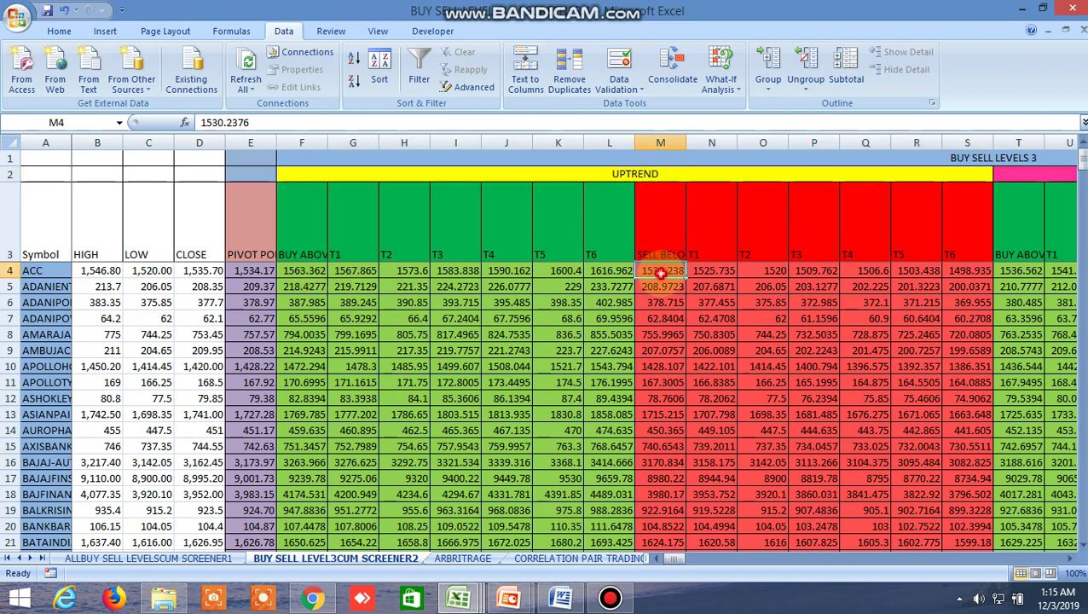
Examine the DOWNTREND buy and sell targets of BUY SELL LEVELS 3 up to the LTP position conditions.
left_click(1070, 558)
left_click(1071, 558)
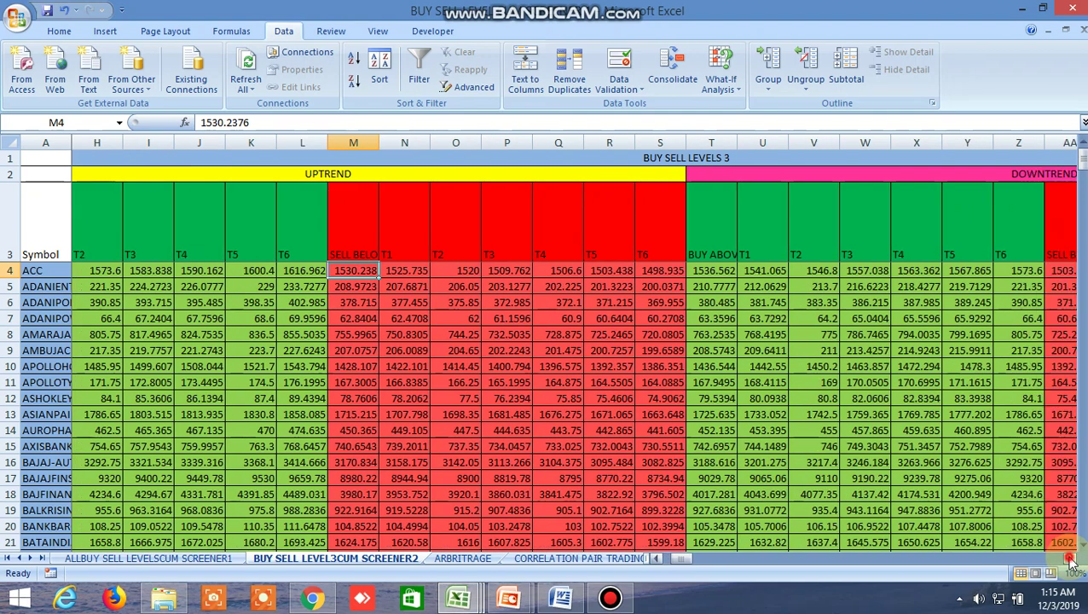
left_click(1070, 558)
left_click(1071, 558)
left_click(1071, 558)
left_click(1071, 559)
left_click(1071, 558)
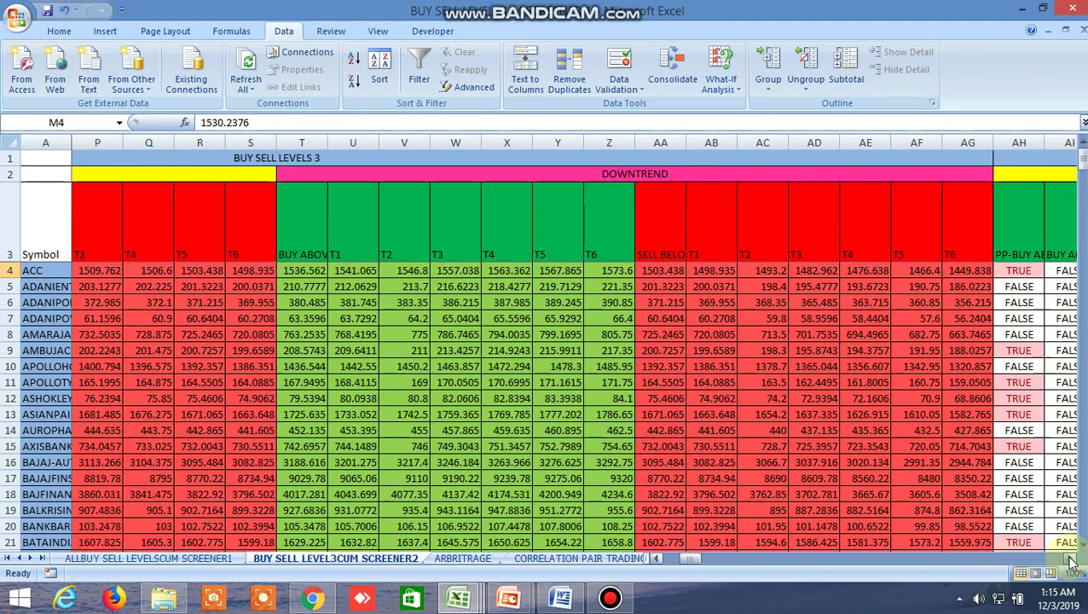
left_click(1071, 558)
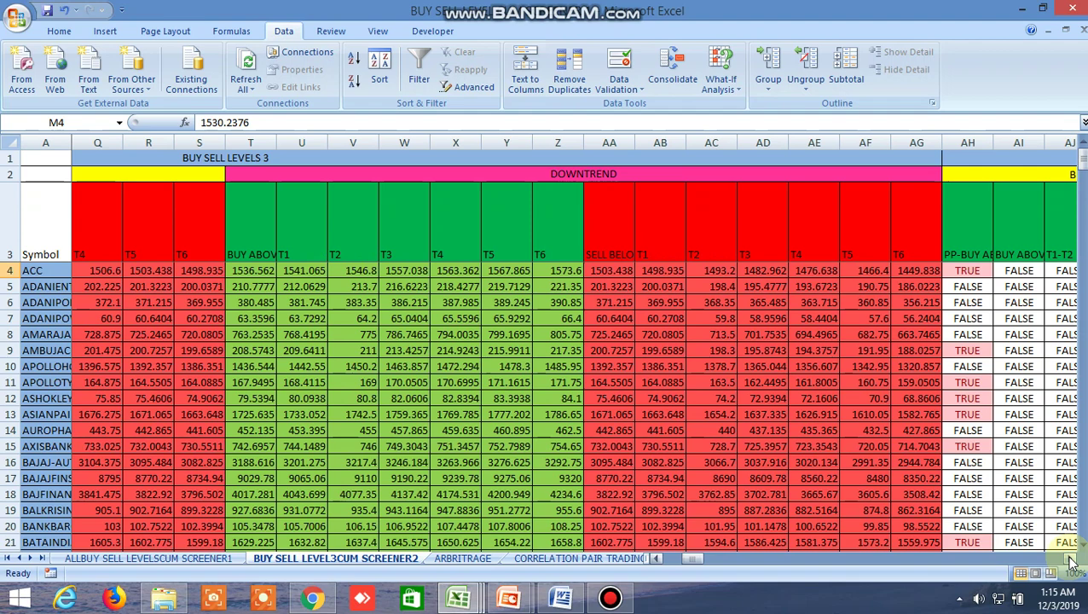
left_click_drag(1071, 559, 1071, 558)
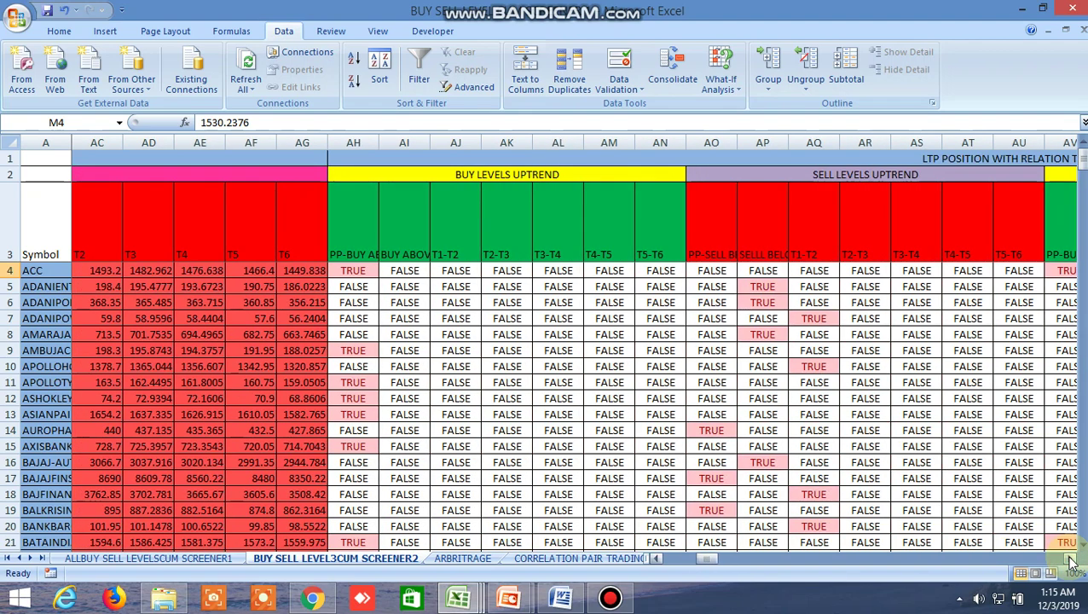
Examine the LTP POSITION WITH RELATION TO BUY SELL LEVELS conditions for the uptrend and downtrend buy and sell levels.
left_click(1071, 559)
left_click(1071, 558)
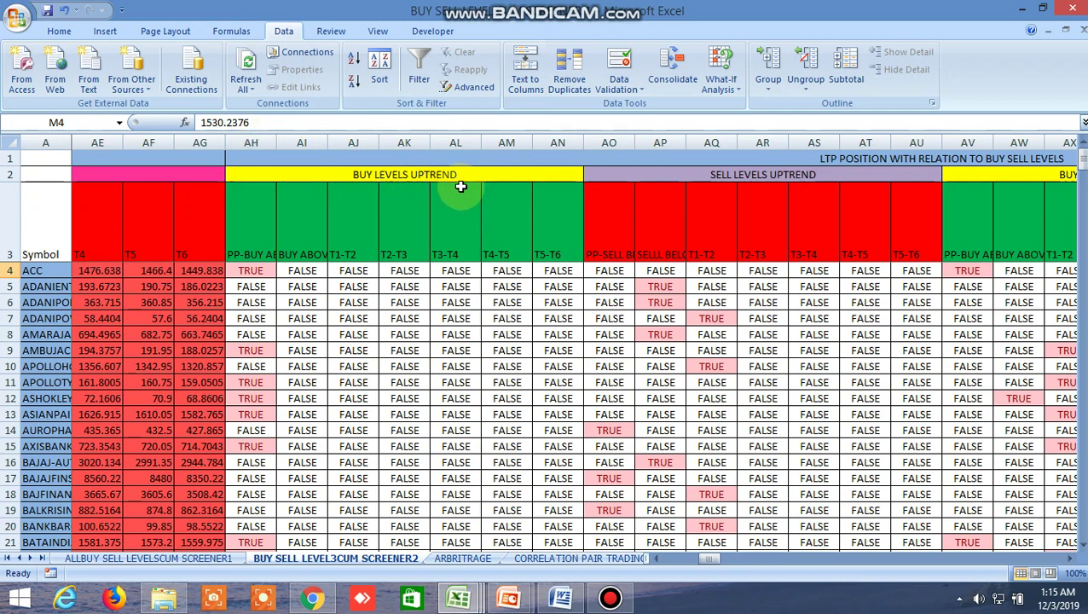
left_click(1071, 559)
left_click(1072, 566)
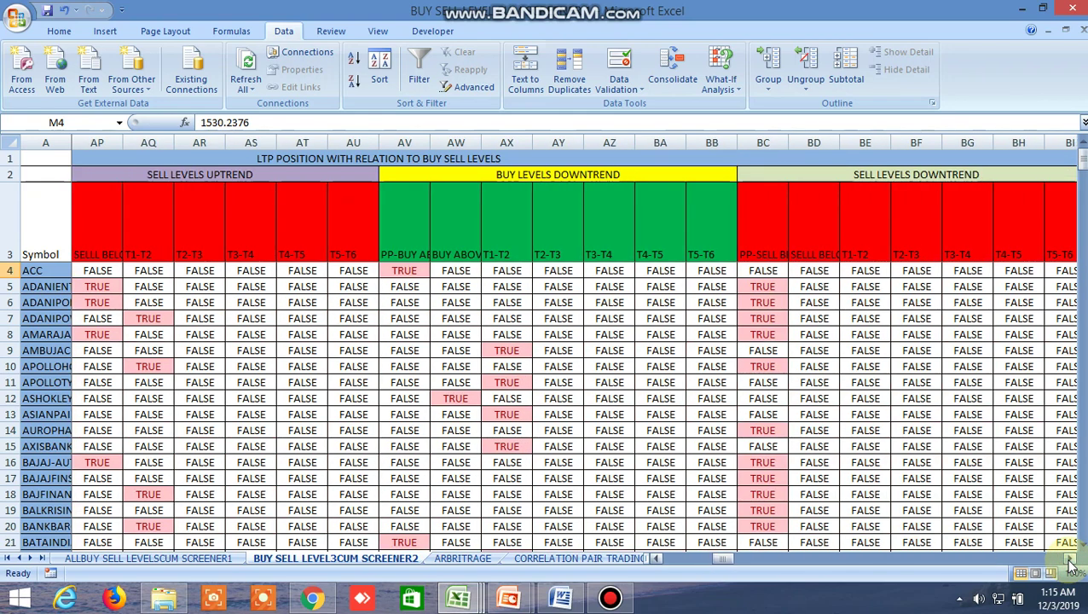
left_click(1071, 565)
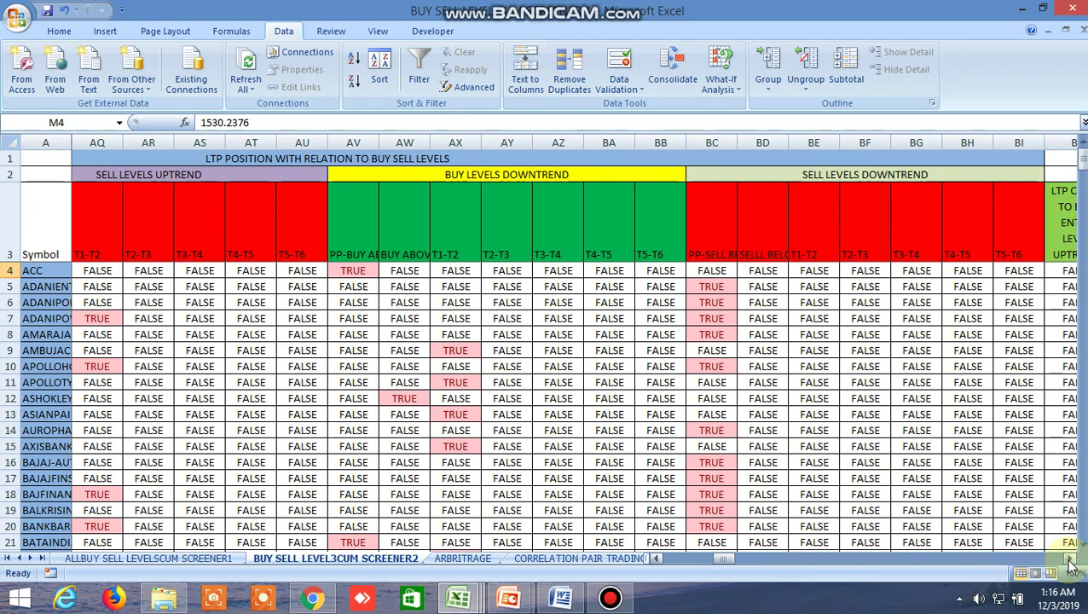
left_click(1071, 564)
left_click(1071, 564)
left_click(1070, 564)
left_click(1071, 565)
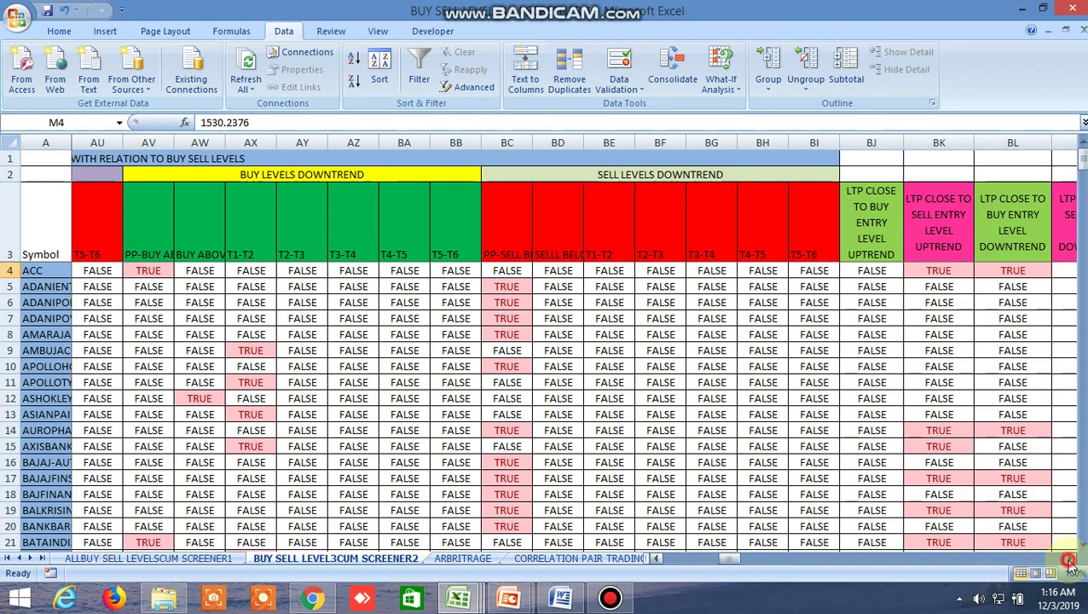
Review the LTP-close-to-entry-level, 5MA, 30MA and 5-30 MA CROSS columns, and return to the first level columns.
left_click(1071, 564)
left_click(1071, 565)
left_click(1070, 564)
left_click(1071, 564)
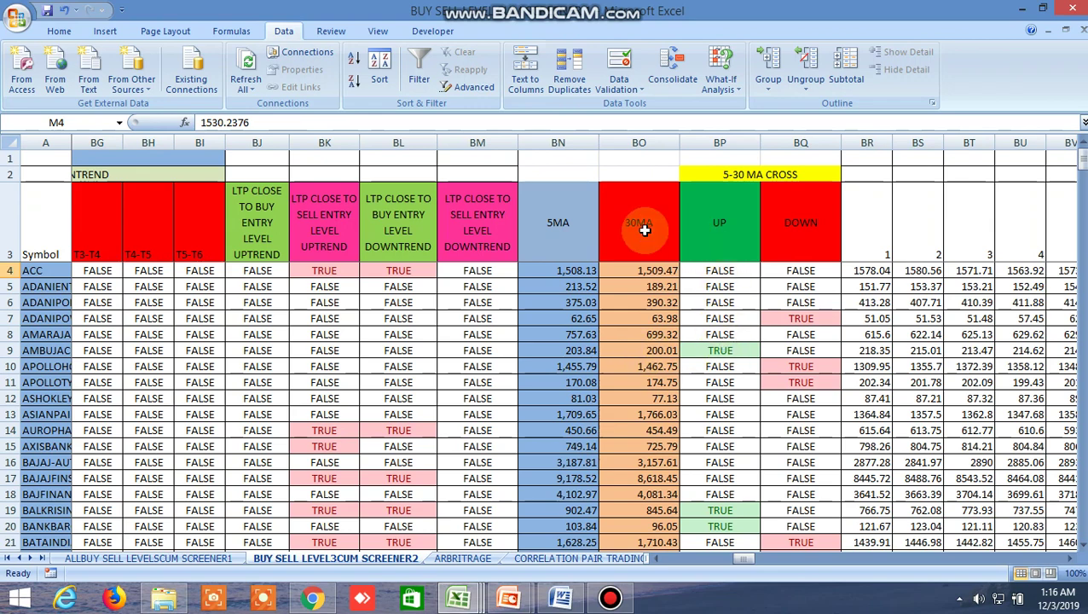
scroll(782, 327, "down", 6)
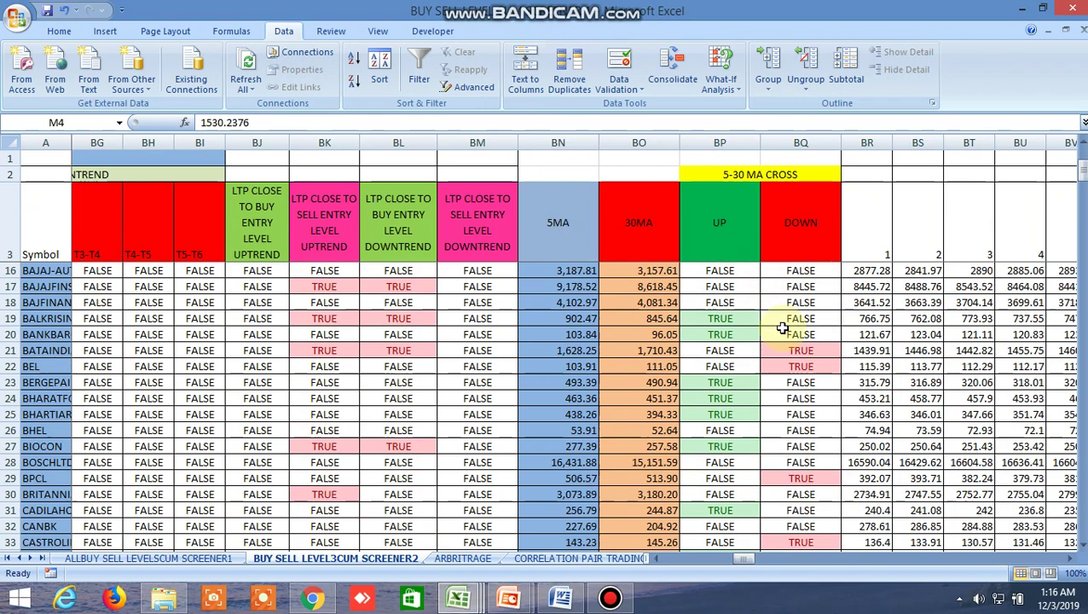
scroll(781, 324, "up", 6)
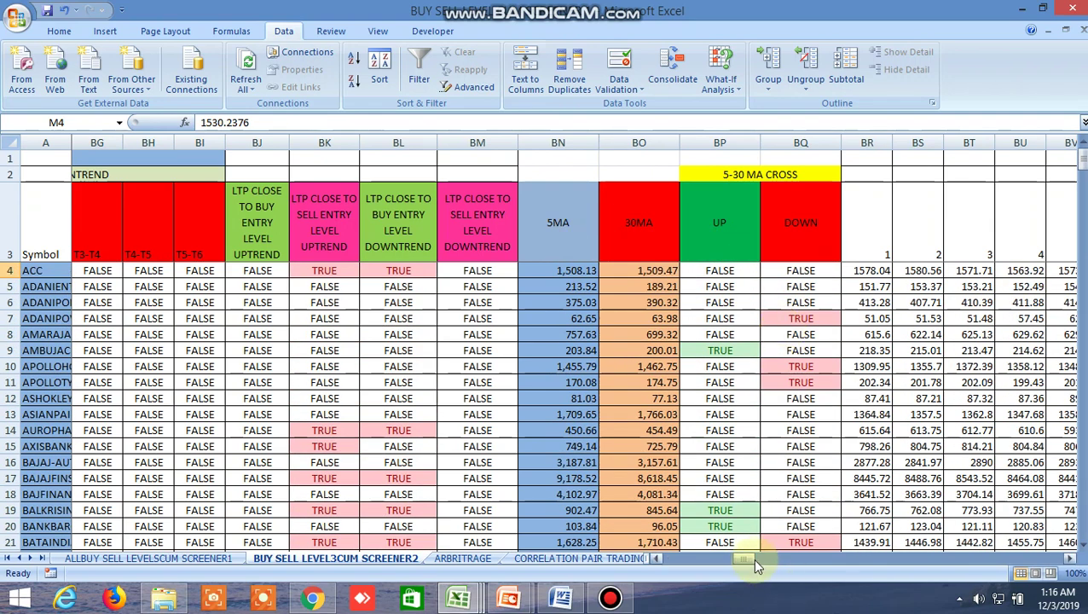
left_click_drag(770, 556, 682, 588)
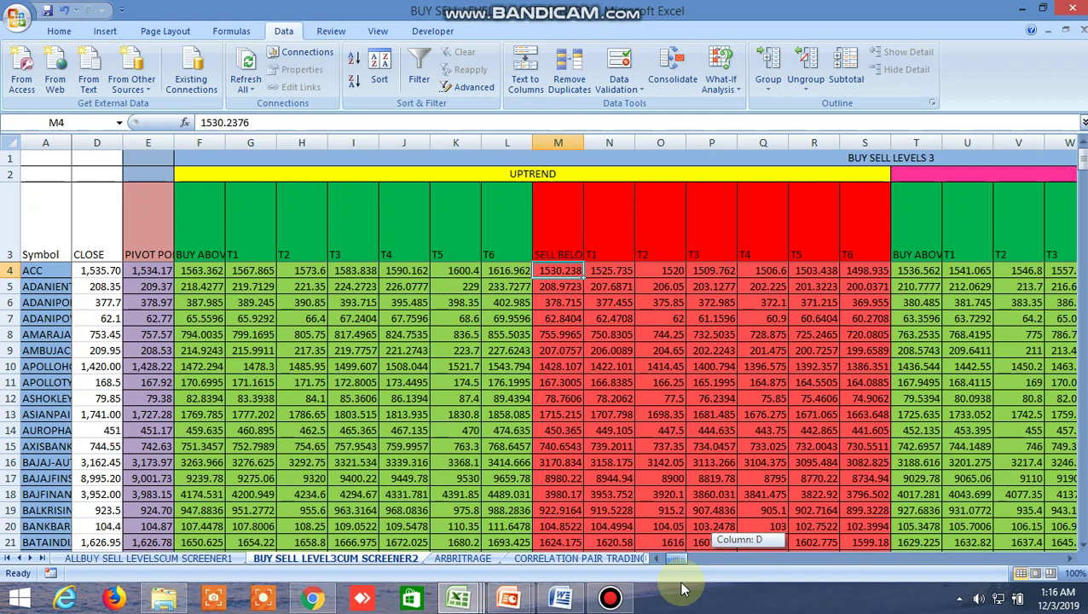
left_click_drag(682, 589, 682, 588)
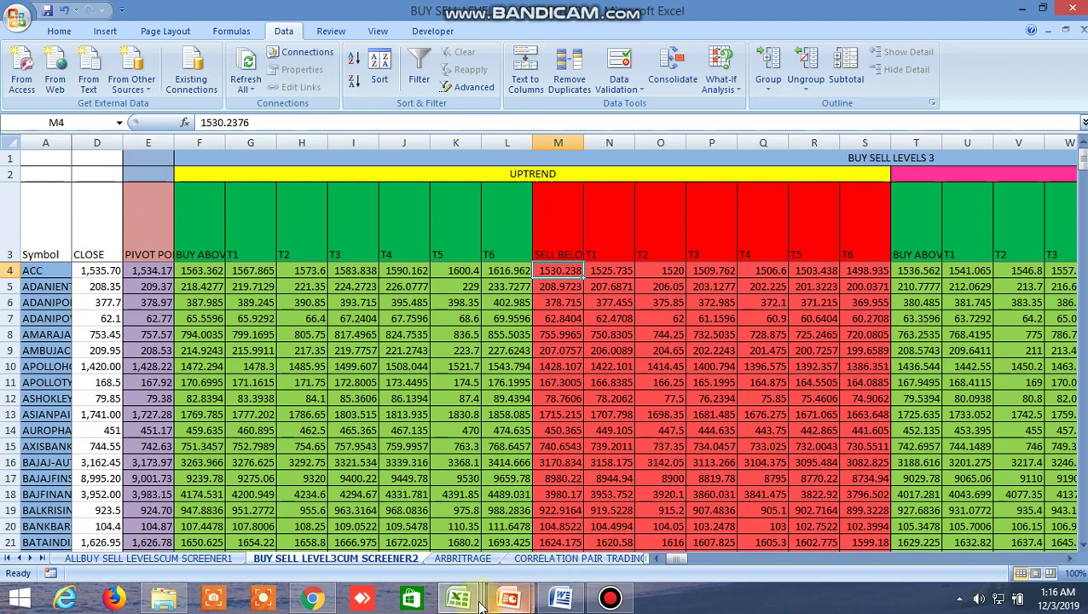
Switch to the BUY SELL LEVEL 4 workbook and examine its HLCC/4, previous-close difference and LTP W.R.T HLCC/4 columns.
mouse_move(460, 599)
left_click(249, 540)
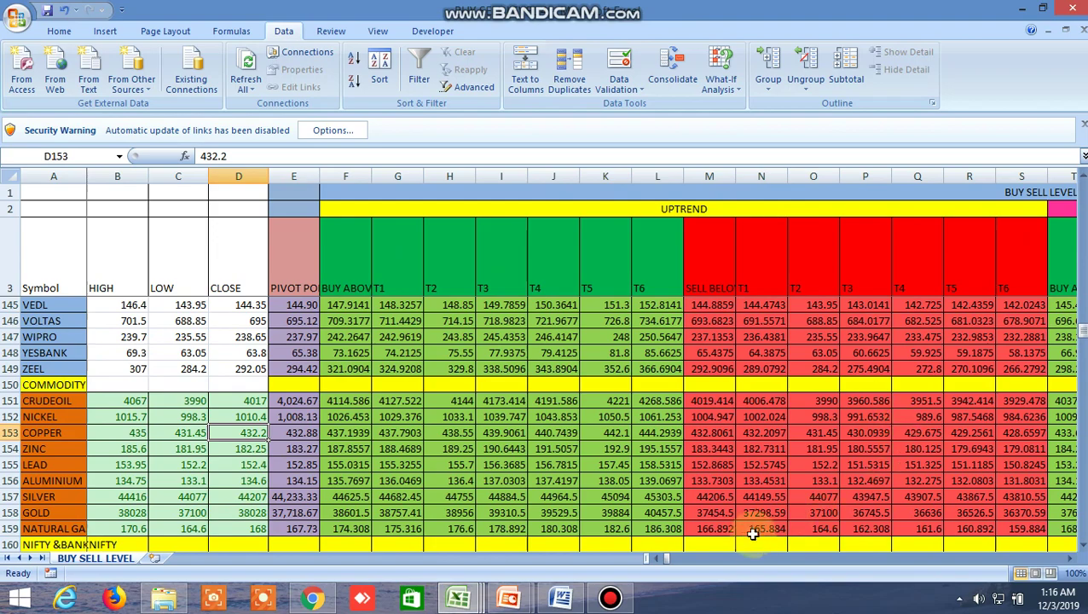
left_click_drag(660, 558, 704, 565)
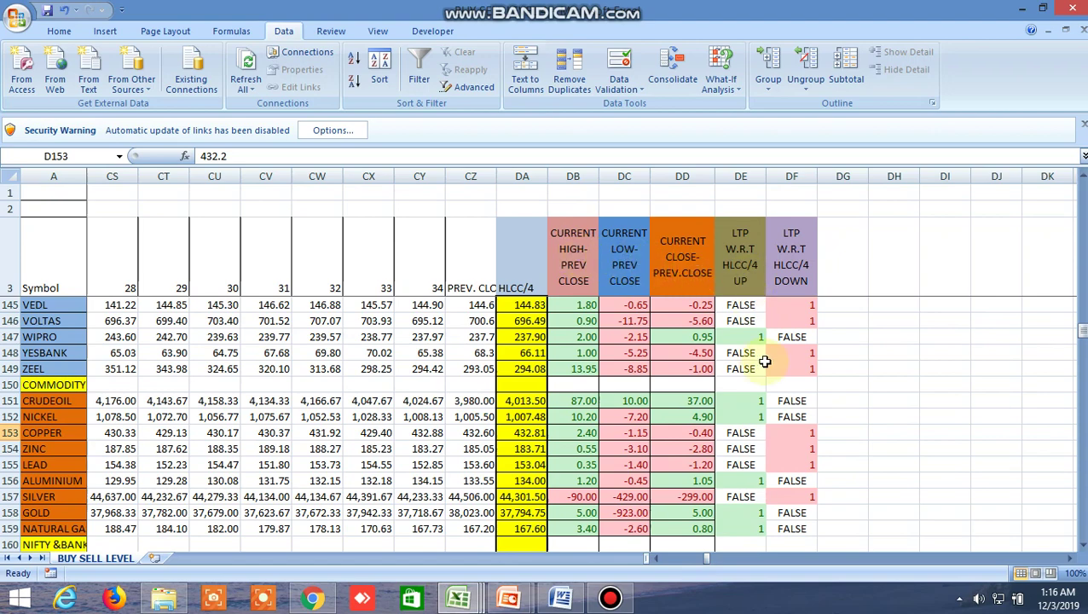
Review the 5MA, 34MA and 5-34 MA CROSS columns for the commodities, indices and stocks.
left_click_drag(711, 561, 694, 561)
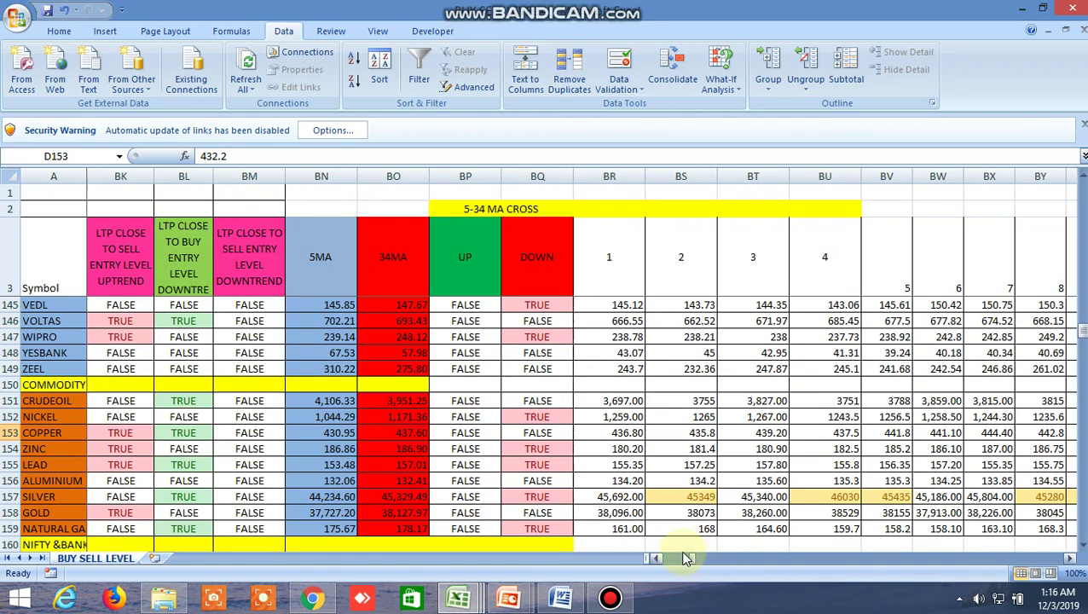
scroll(489, 328, "down", 4)
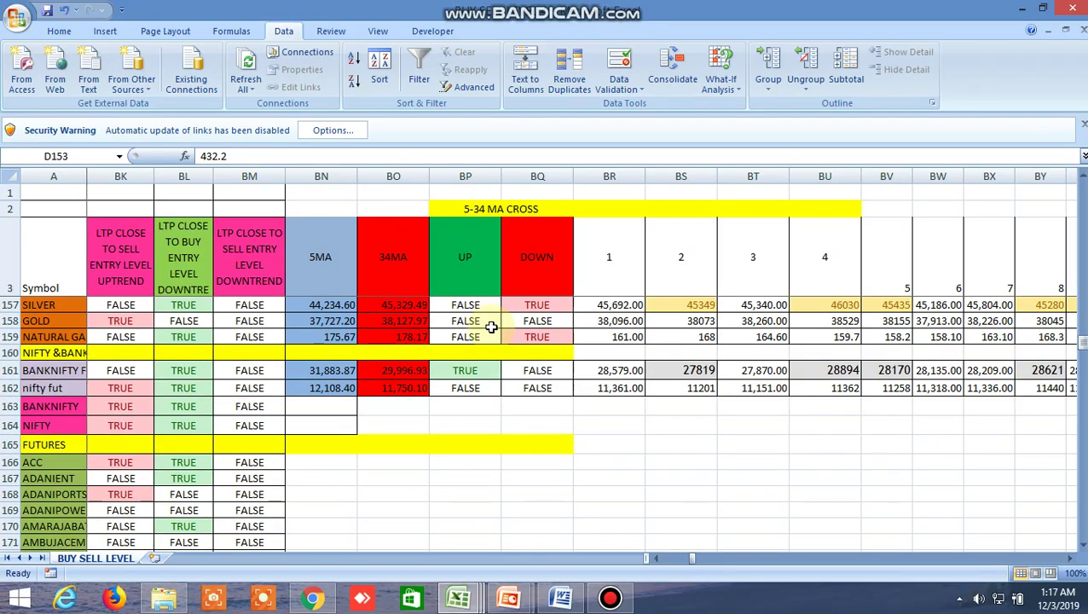
scroll(490, 329, "up", 20)
scroll(487, 327, "up", 13)
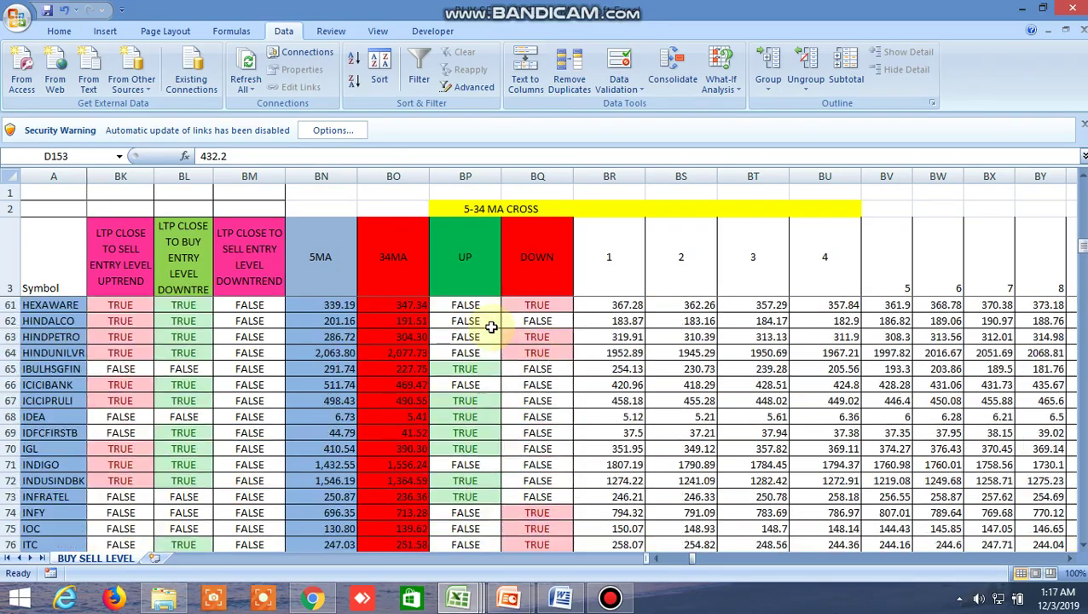
Return to the ALLBUY SELL LEVELSCUM SCREENER1 sheet of the screener workbook, turn off its filter and browse the full stock list.
mouse_move(454, 601)
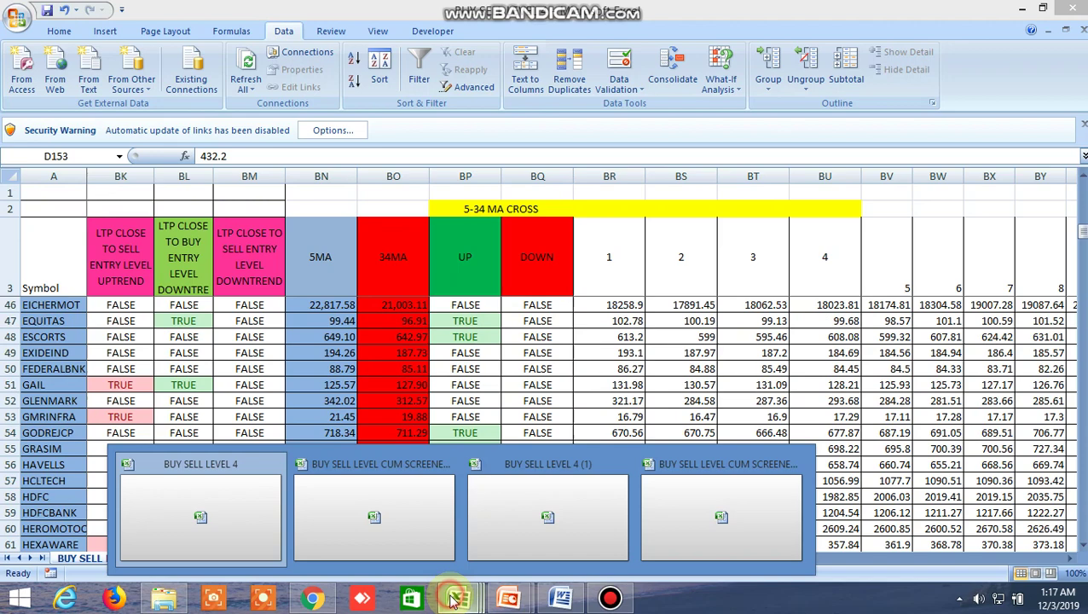
left_click(378, 487)
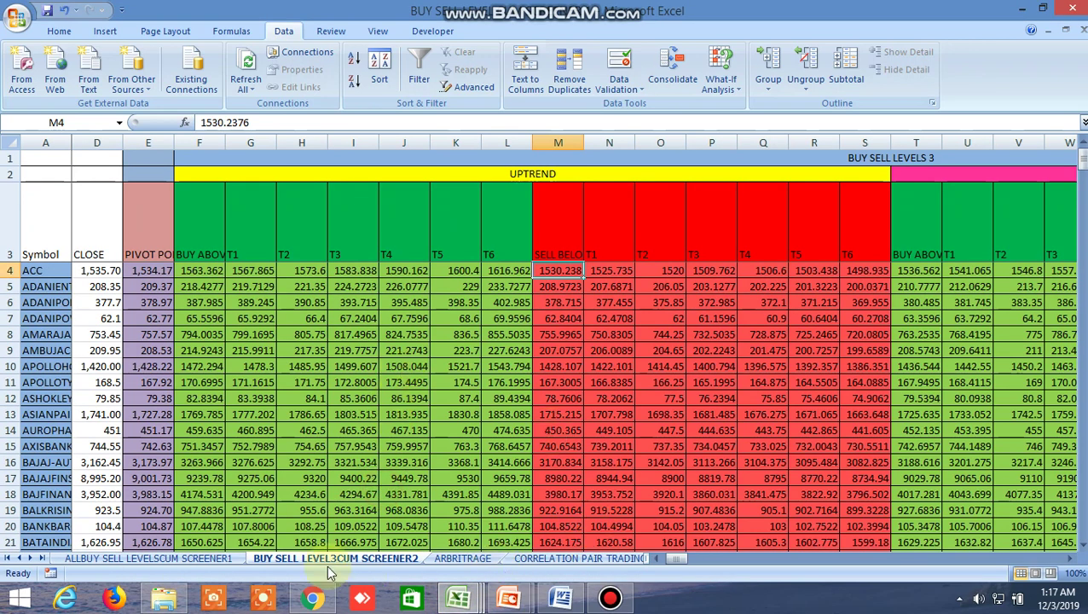
left_click(192, 559)
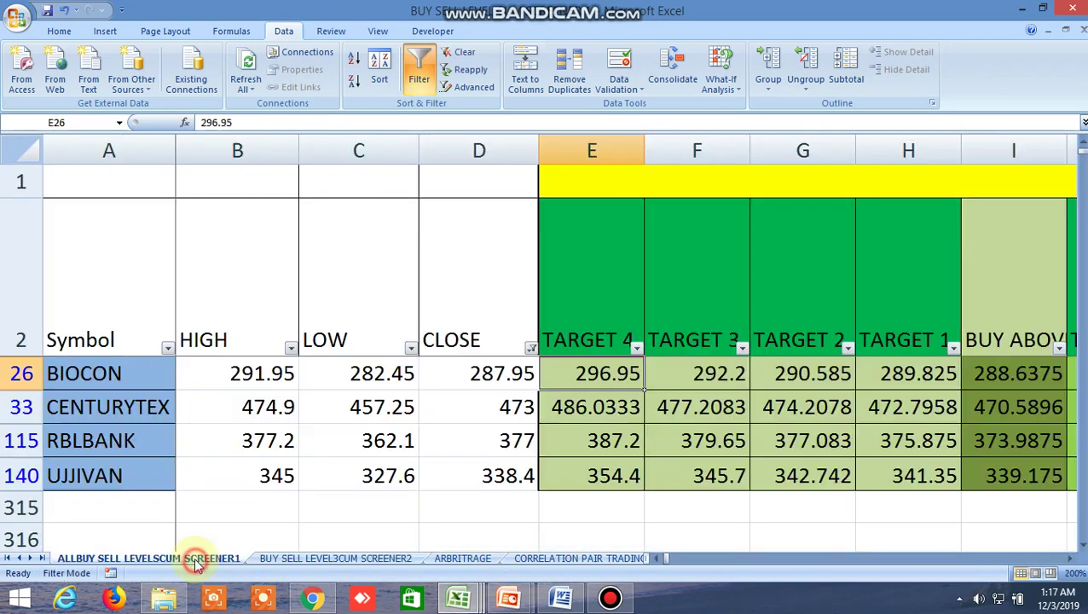
left_click(420, 77)
scroll(443, 384, "down", 10)
scroll(479, 424, "down", 17)
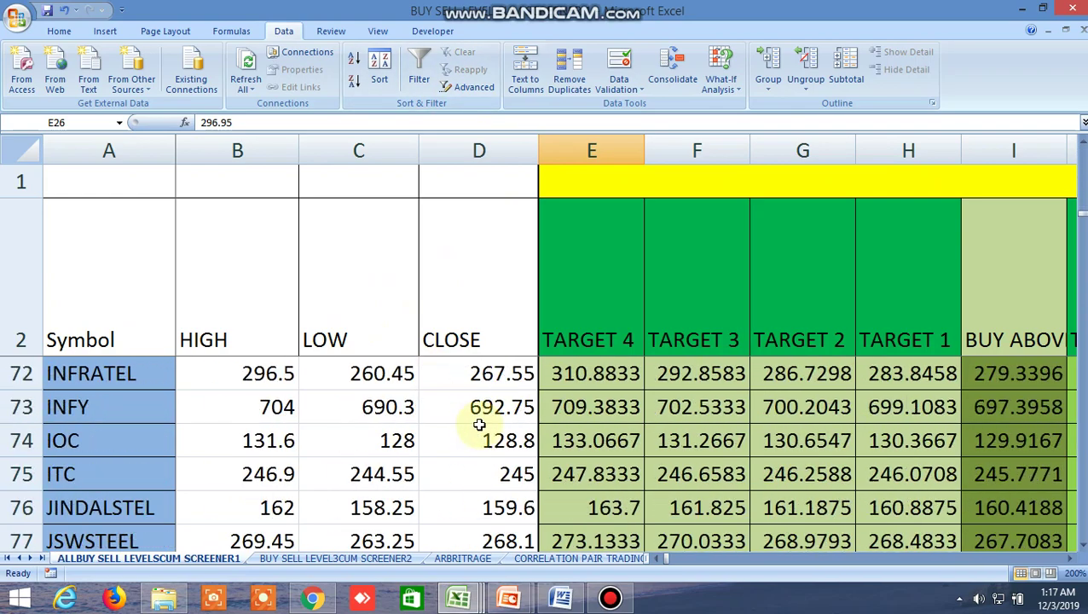
left_click(479, 438)
right_click(479, 438)
left_click(420, 447)
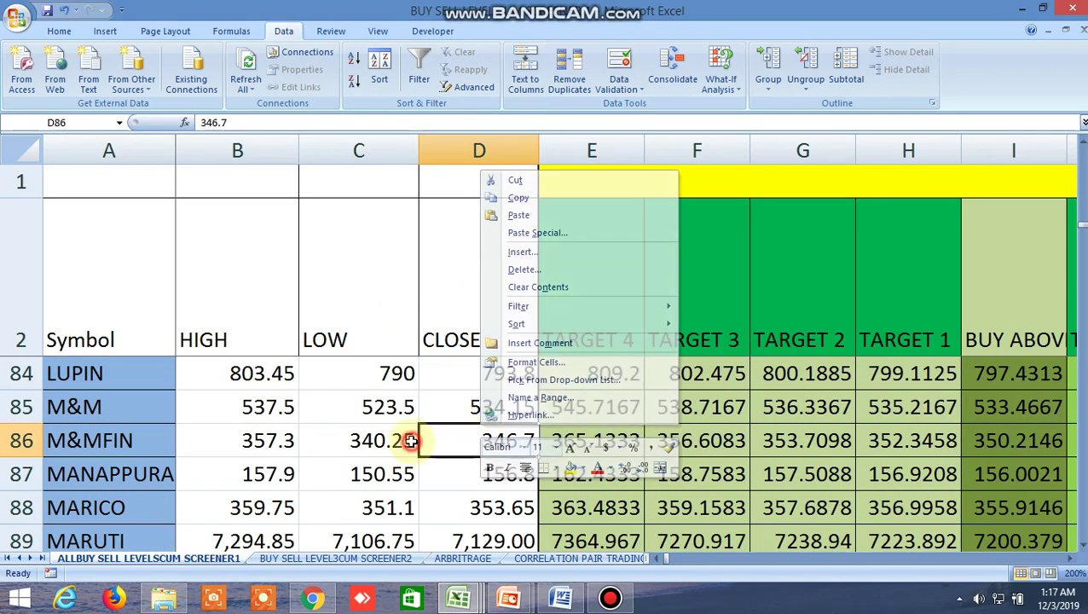
Browse down the stock list to the NIFTY & BANKNIFTY section.
scroll(469, 444, "down", 16)
scroll(473, 454, "down", 9)
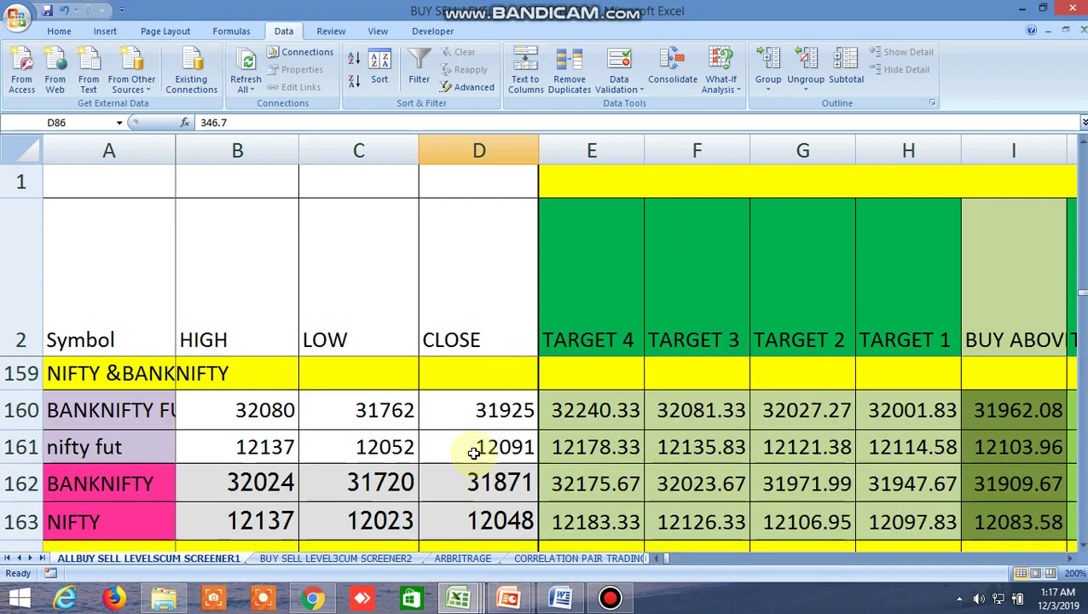
left_click(1081, 547)
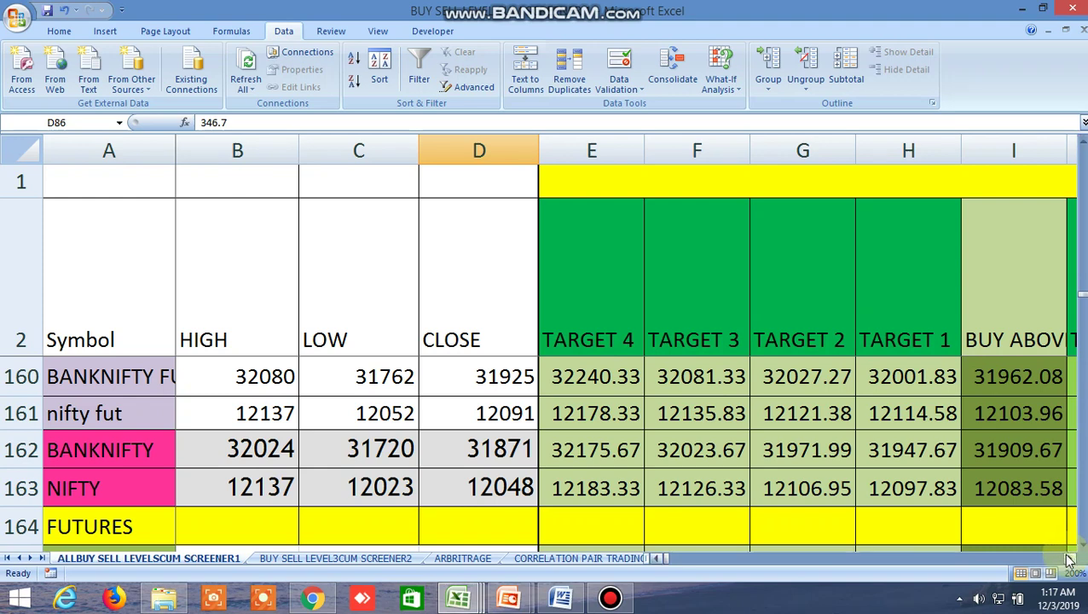
Examine the BUY SELL LEVELS 1 buy targets, sell targets and Sell below column for the Nifty and Banknifty rows.
left_click(1069, 559)
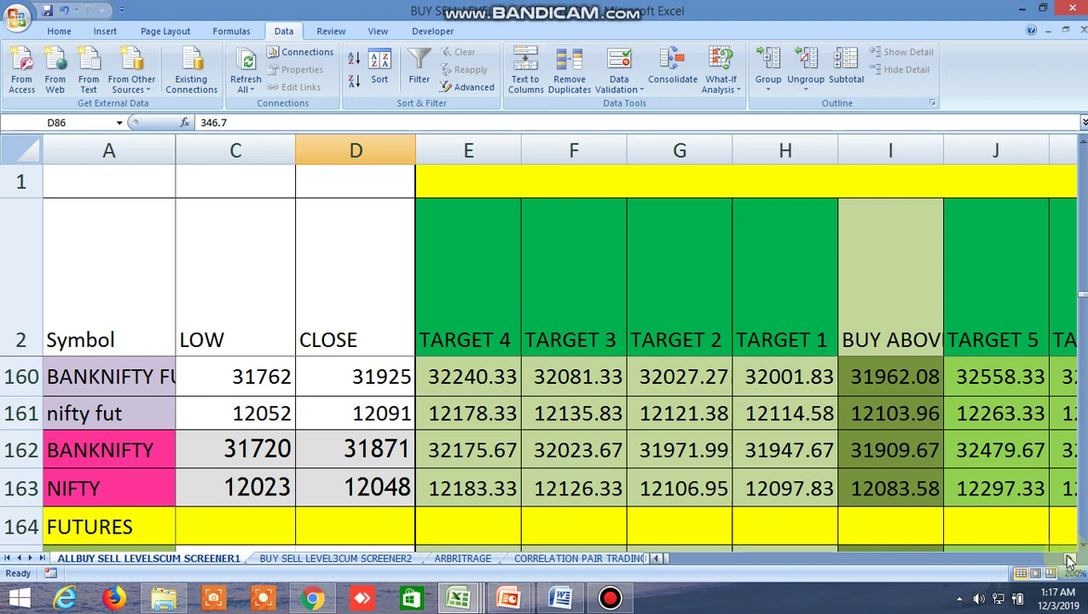
left_click(1069, 559)
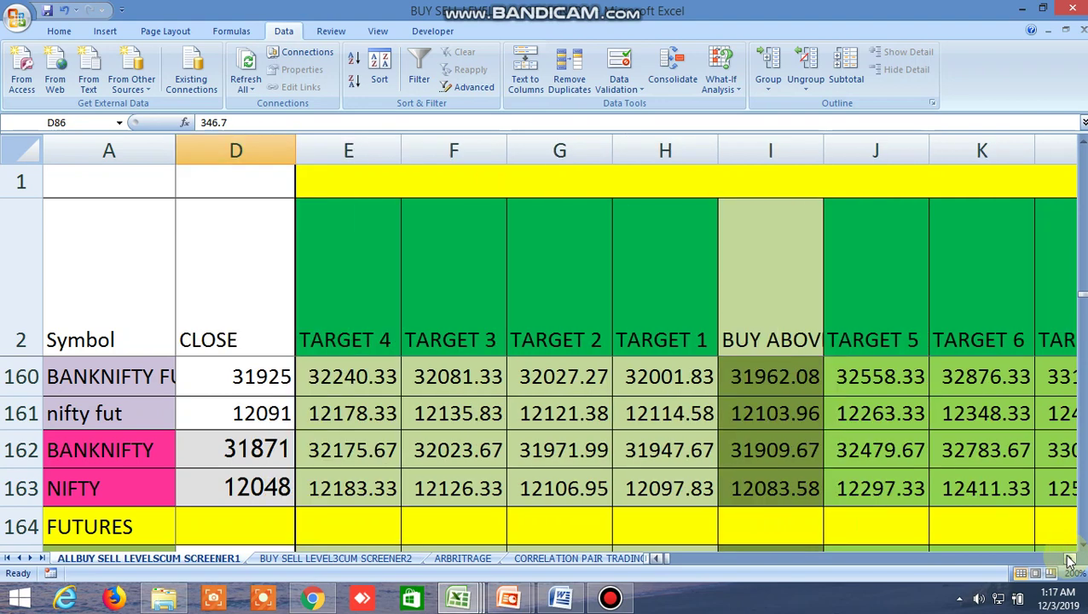
left_click(1069, 560)
left_click(1069, 559)
left_click(1069, 560)
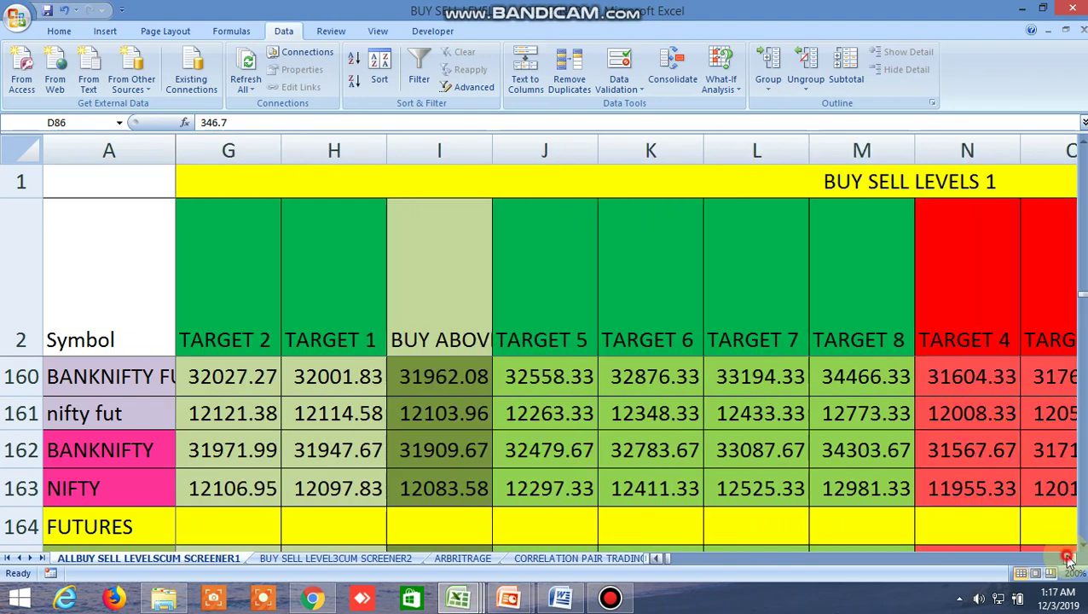
left_click(1069, 560)
left_click(1069, 559)
left_click(1069, 560)
left_click(1069, 559)
left_click(1069, 560)
left_click(1069, 559)
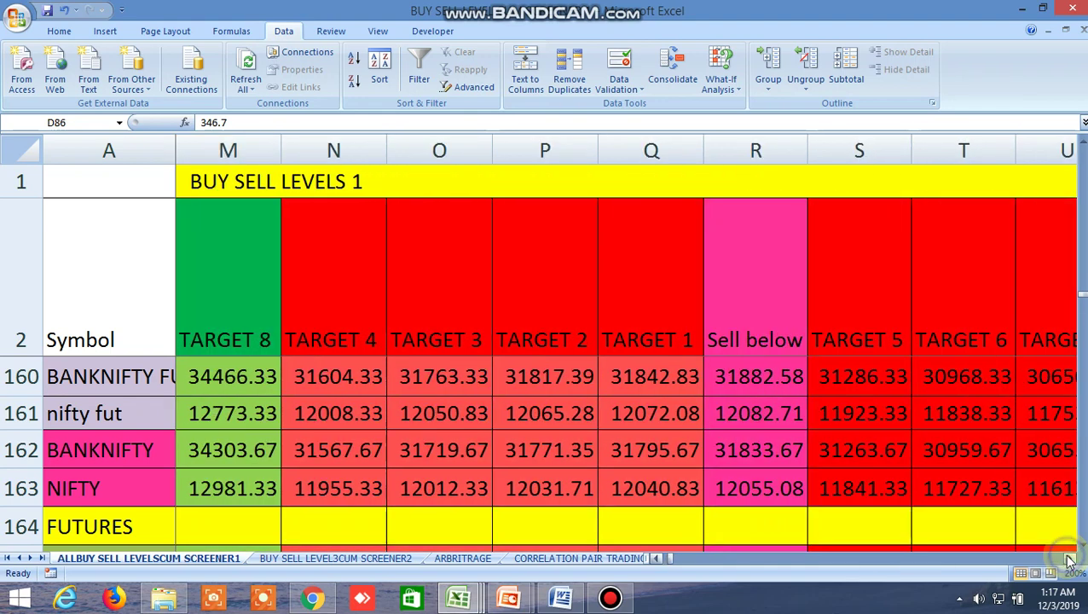
Review the index rows' TYPICAL PRICE, LTP>TP, LTP<TP and numbered price columns through to the PIVOT POINT levels.
left_click(1069, 560)
left_click(1069, 559)
left_click(1069, 559)
left_click_drag(1069, 560, 1069, 559)
right_click(1069, 559)
left_click(1069, 559)
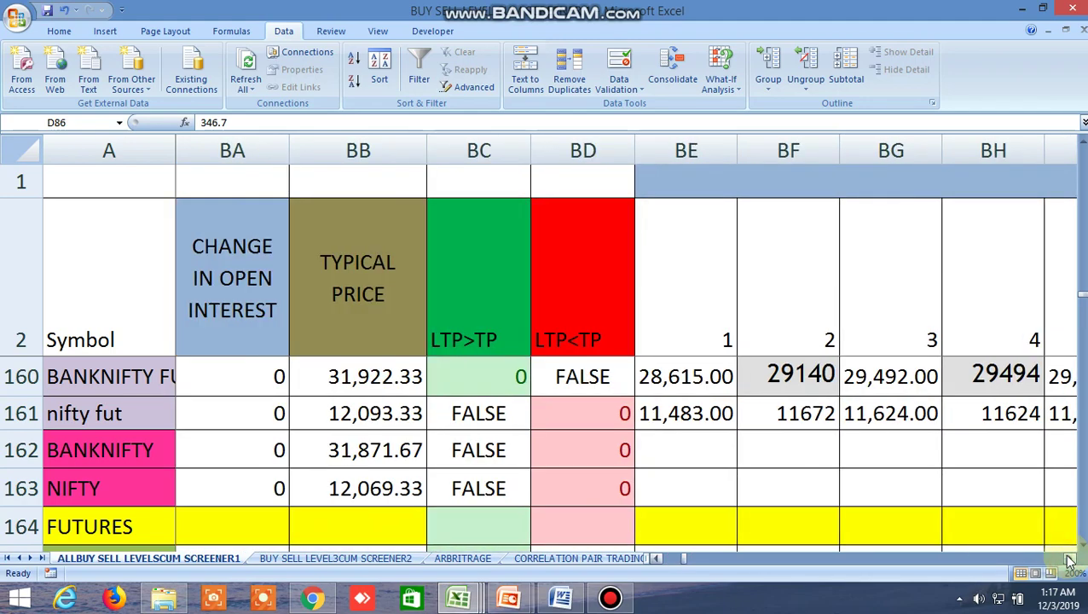
left_click(1069, 560)
right_click(1069, 559)
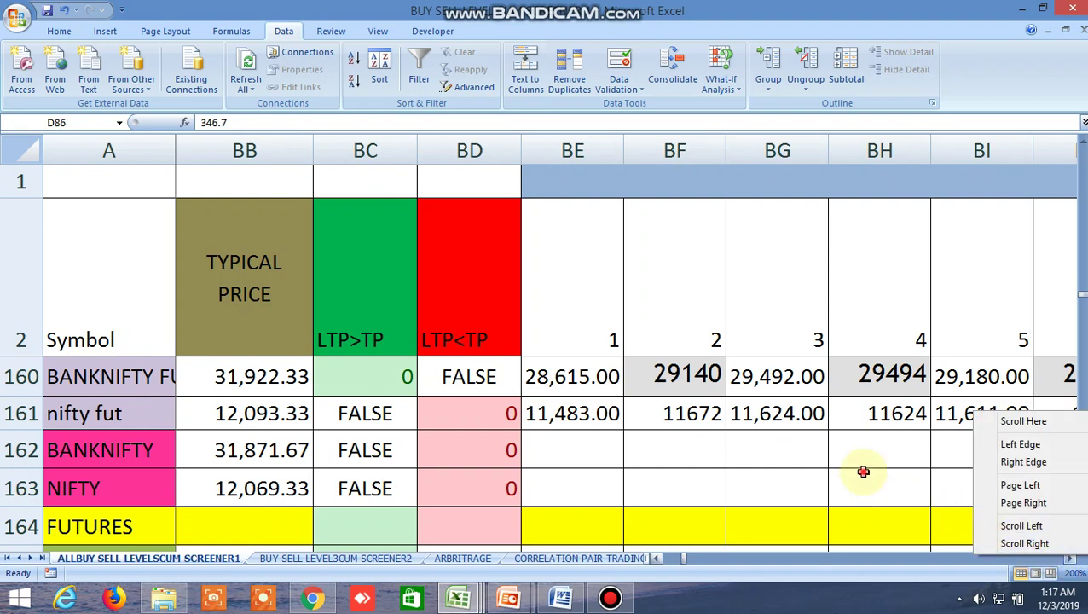
left_click(863, 471)
left_click(1071, 560)
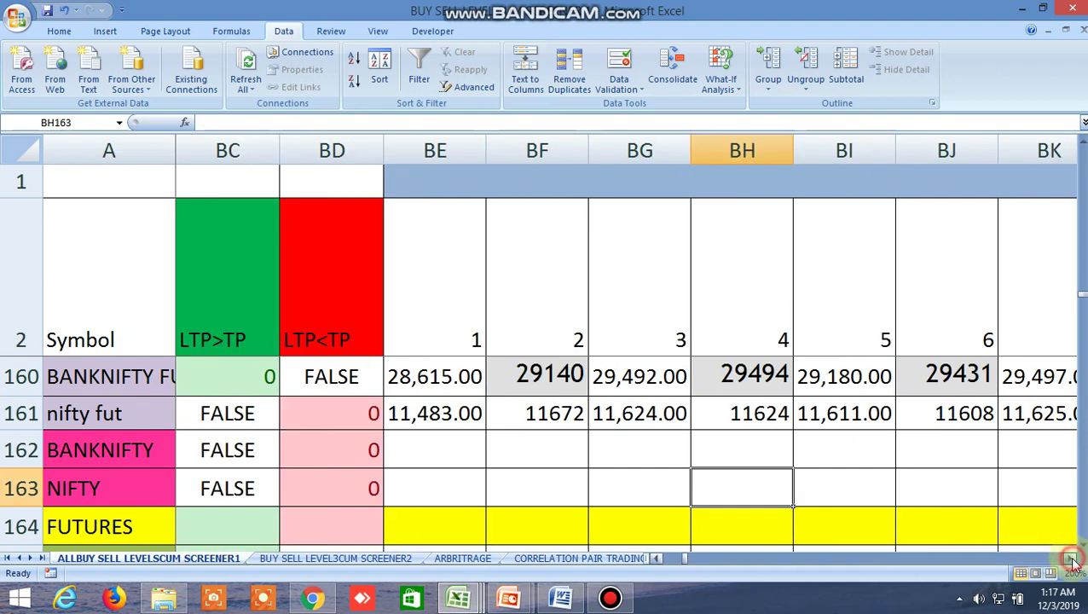
left_click_drag(1071, 559, 1070, 560)
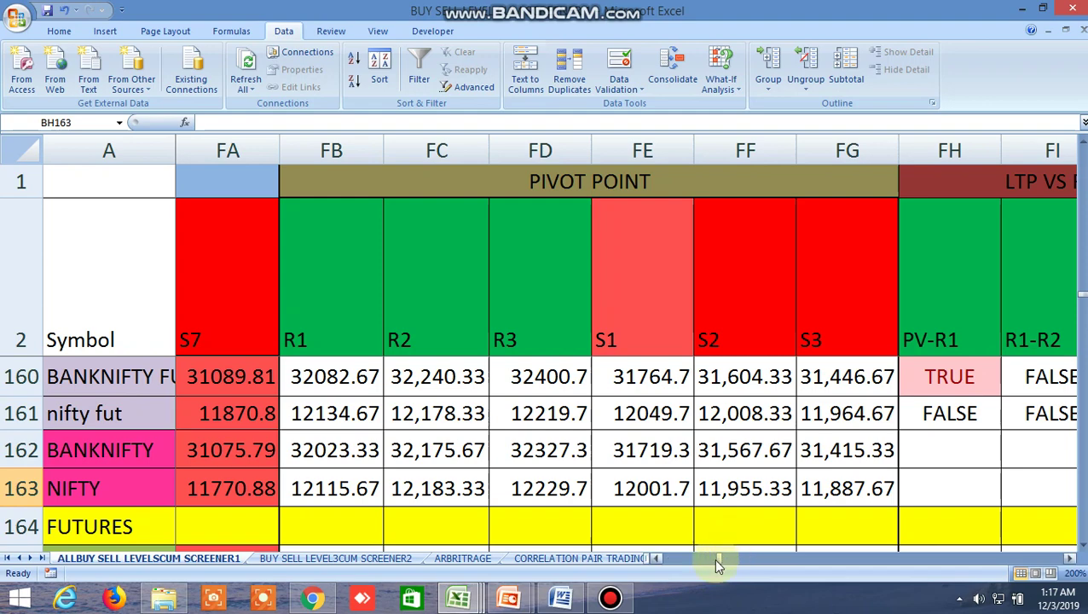
Return to the first columns at the COMMODITY section and scan the buy and sell targets of its rows.
left_click_drag(719, 566, 658, 558)
scroll(635, 531, "up", 3)
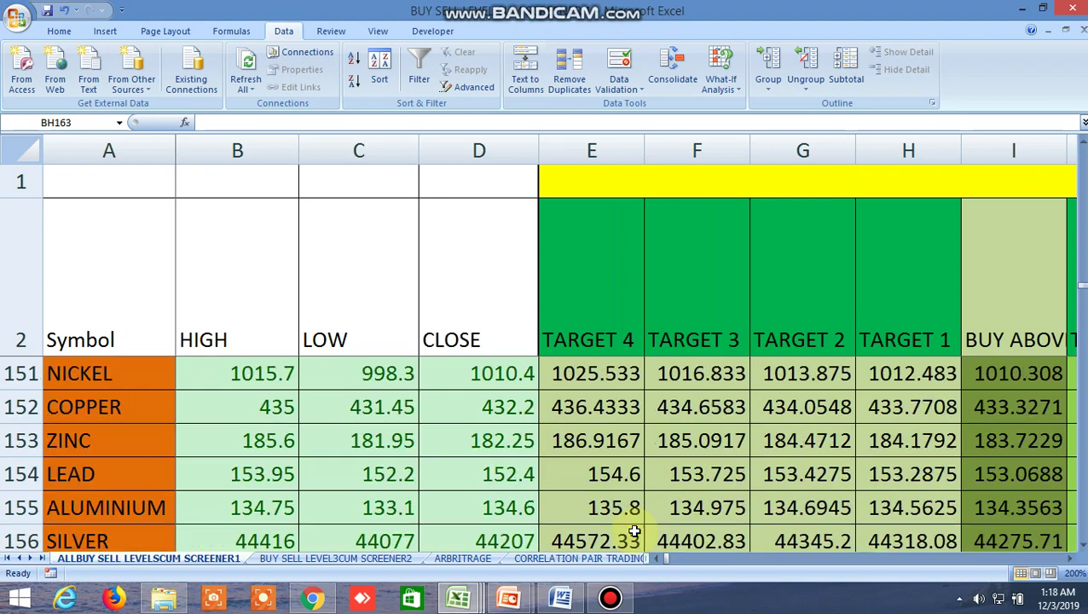
scroll(635, 530, "up", 1)
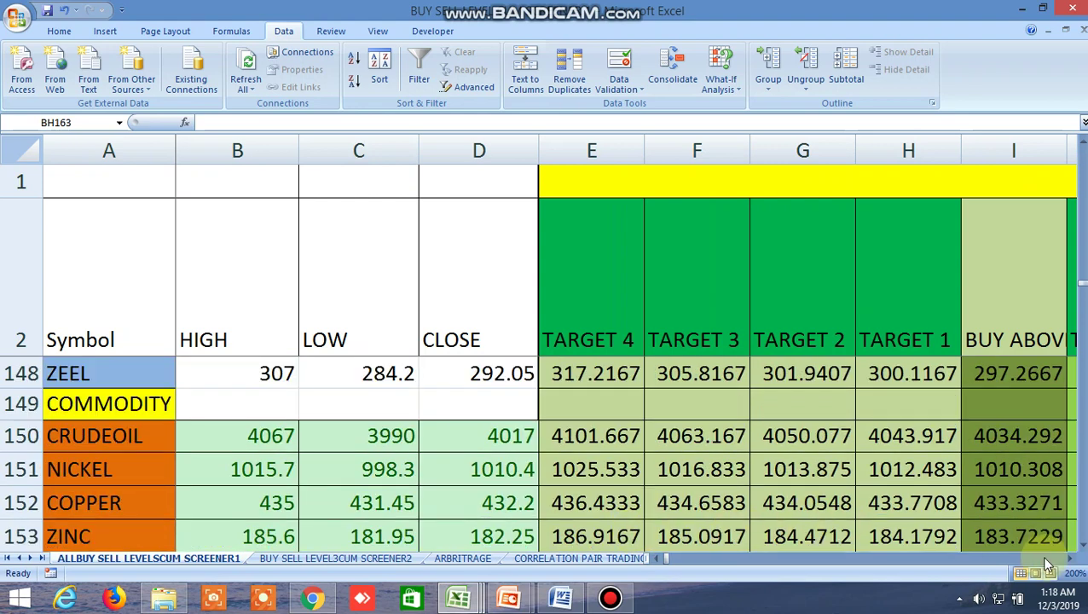
left_click(1081, 545)
left_click(1081, 546)
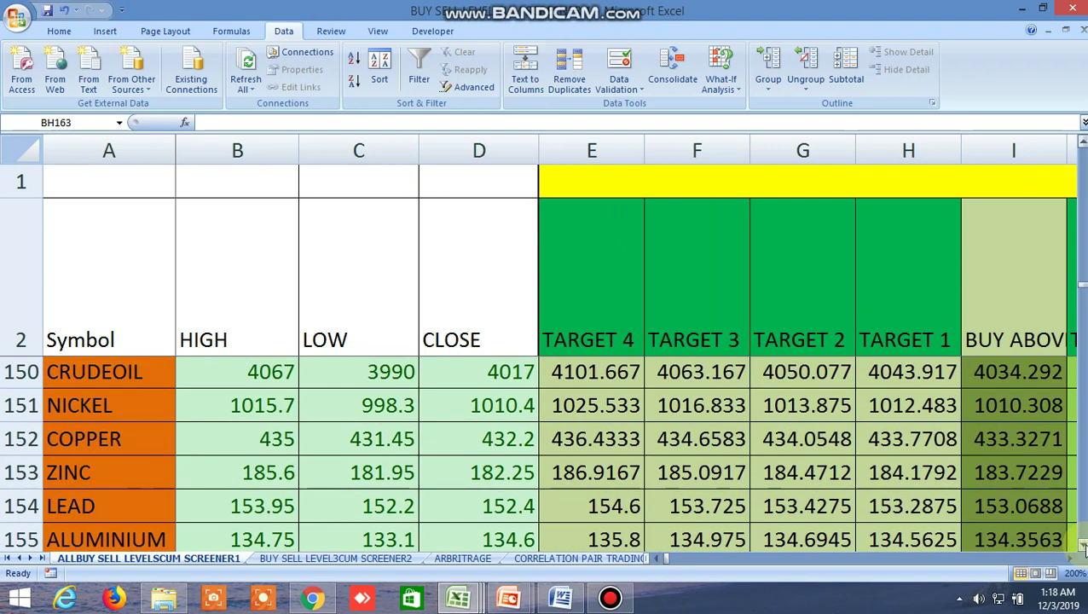
left_click_drag(1068, 559, 1069, 559)
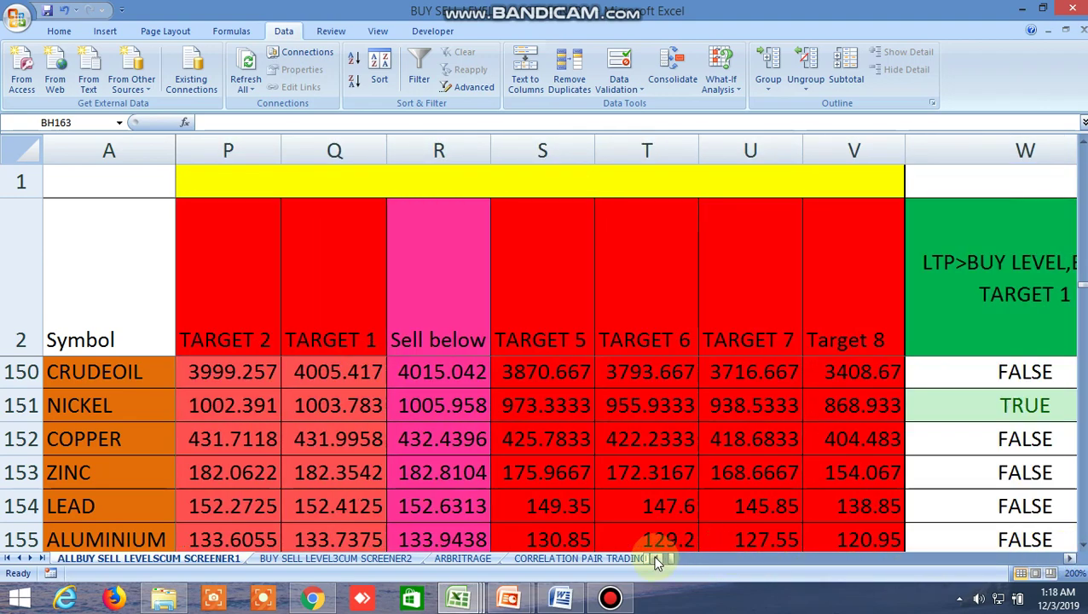
left_click_drag(656, 560, 656, 560)
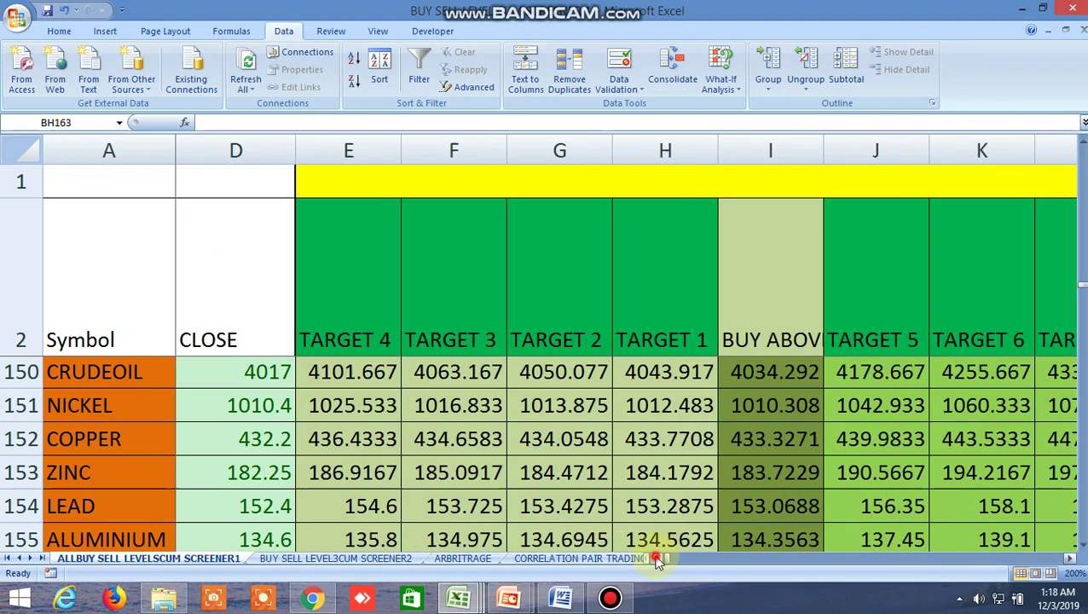
Examine the BUY ABOVE, Sell below and target columns for the ZINC to NATURAL GAS rows.
left_click(1080, 544)
left_click(1080, 544)
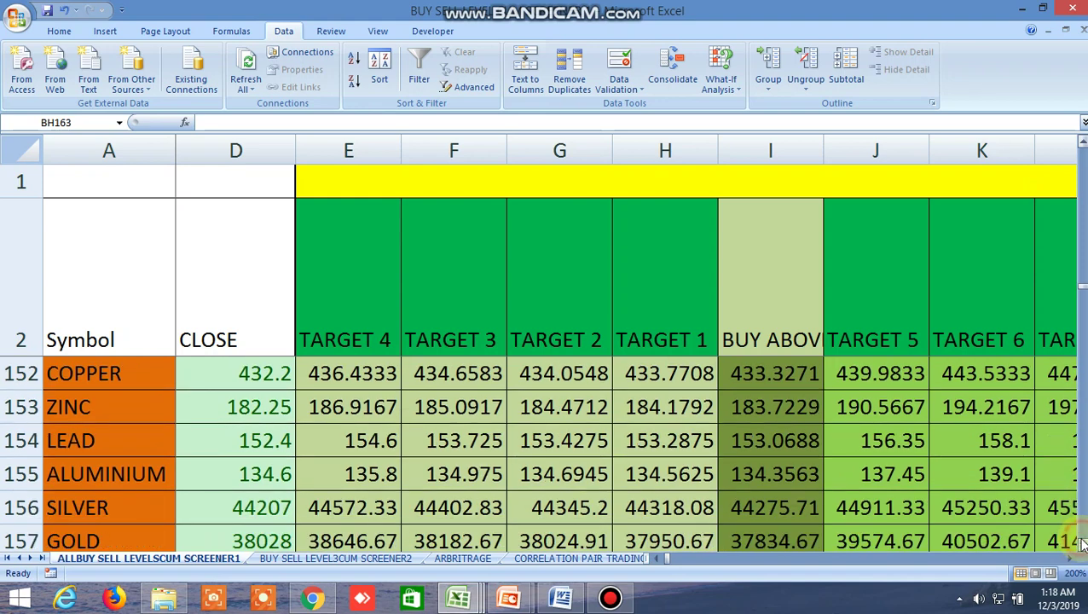
left_click(1080, 544)
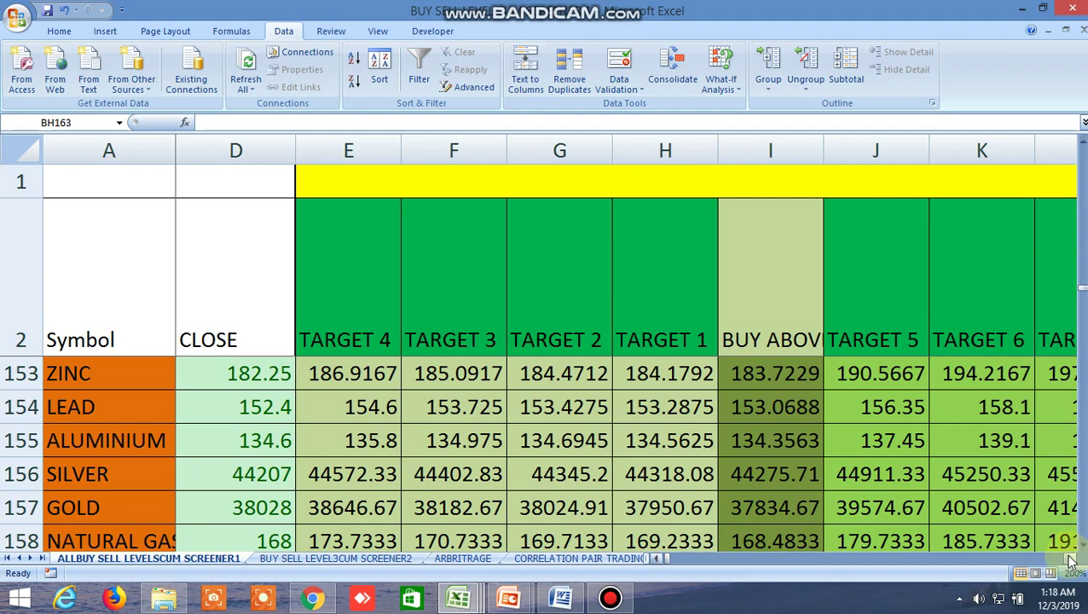
left_click(1071, 559)
left_click(1071, 559)
left_click(1071, 560)
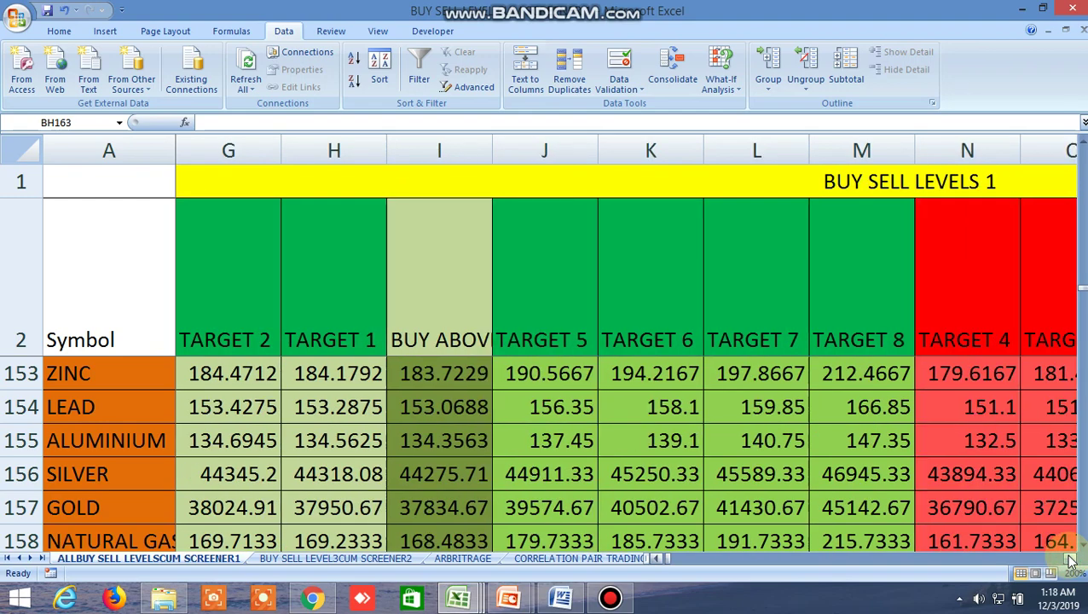
left_click(1071, 559)
left_click(1071, 559)
left_click(1071, 559)
left_click(1071, 560)
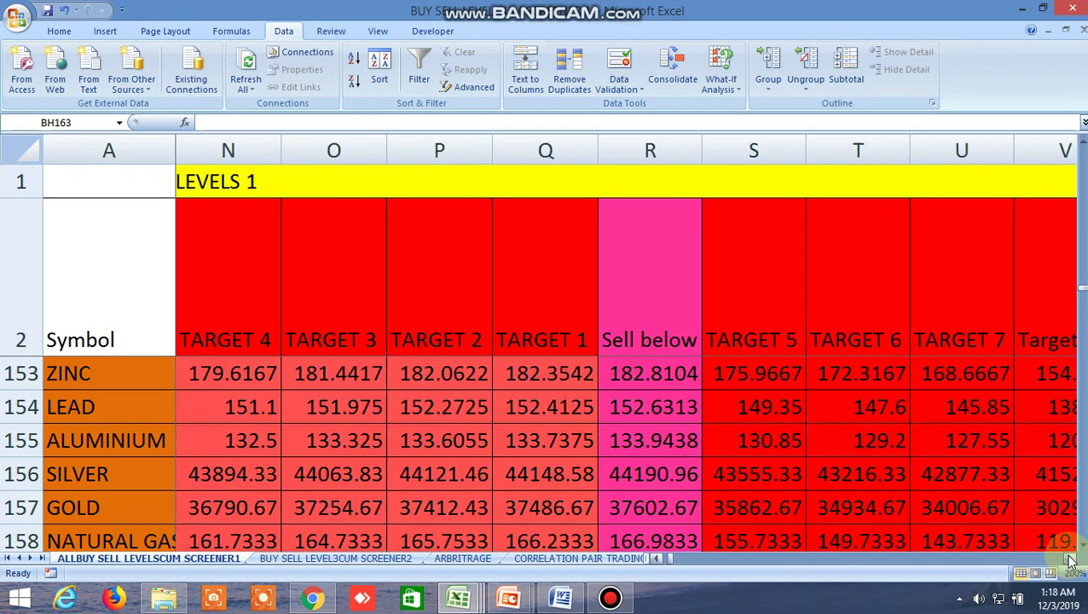
left_click(1071, 559)
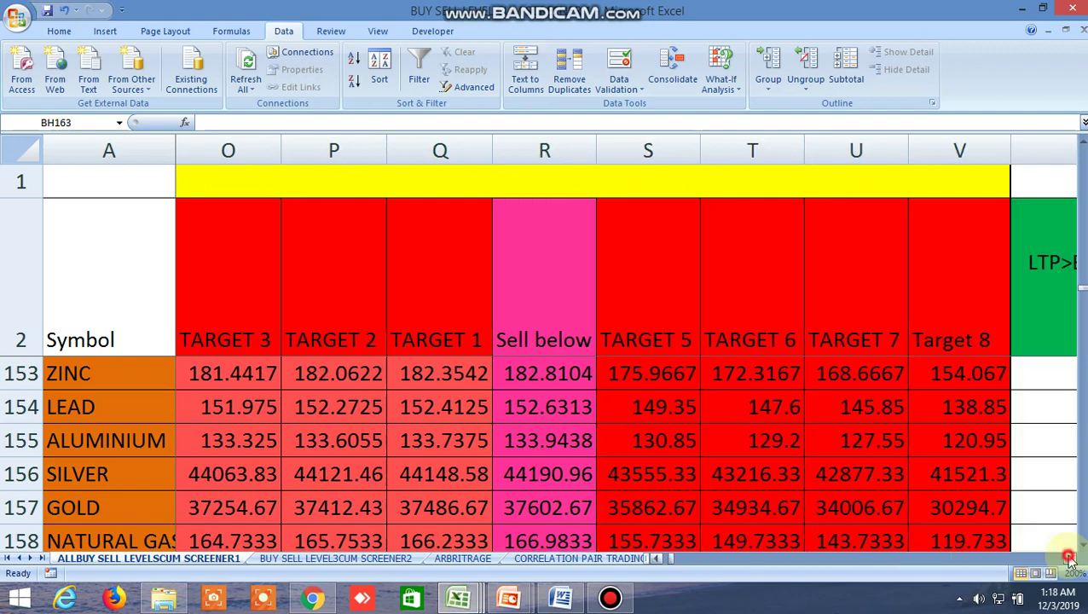
Check the commodities' LTP-versus-target condition columns and return to the HIGH, LOW and CLOSE columns at the CRUDEOIL row.
left_click(674, 557)
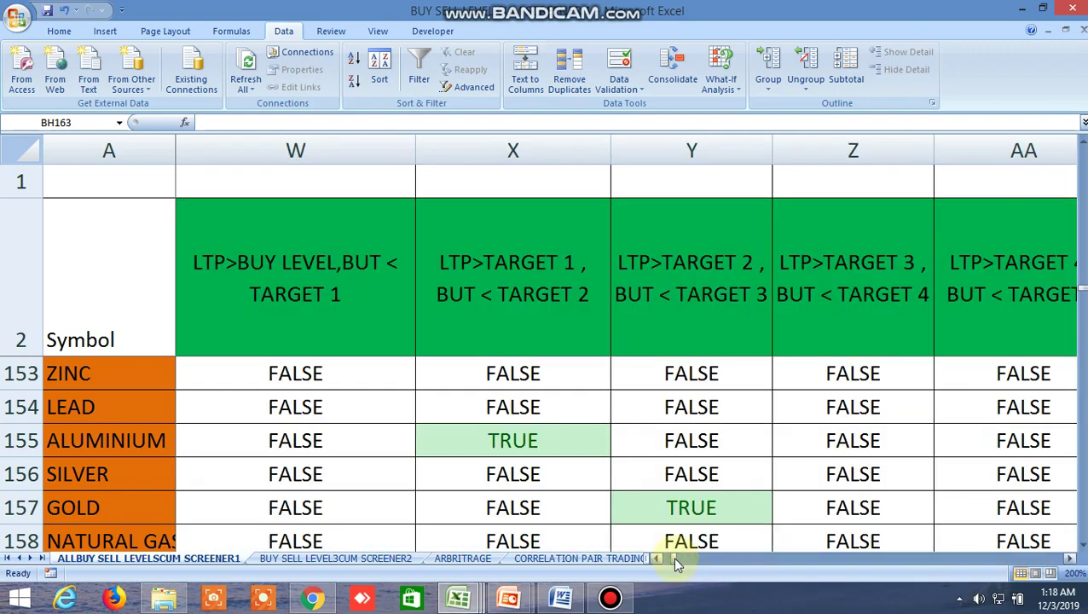
left_click_drag(672, 556, 658, 569)
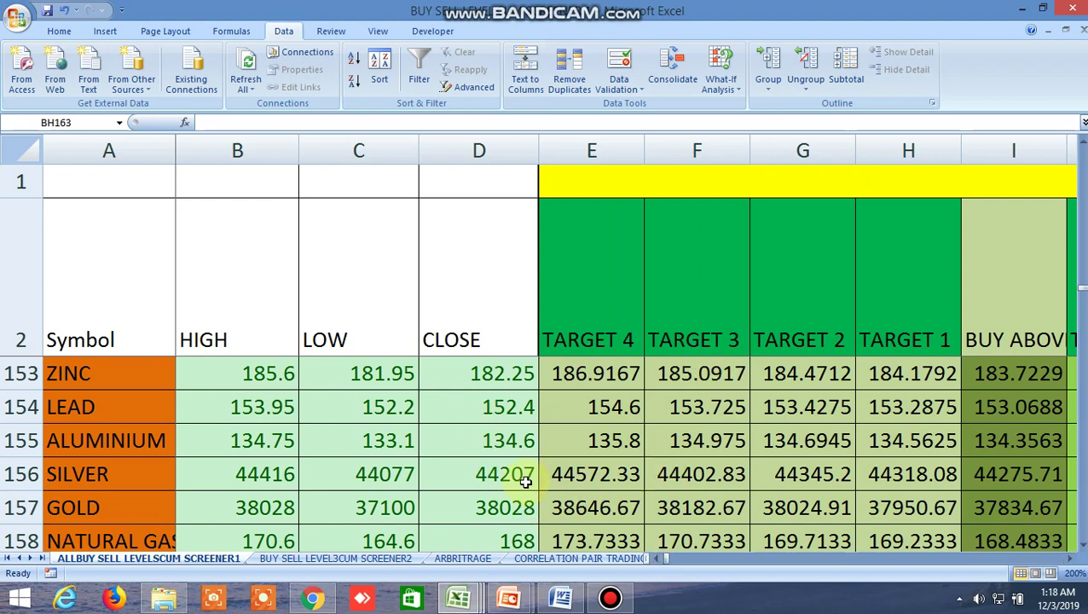
scroll(526, 482, "up", 1)
scroll(526, 482, "down", 1)
scroll(526, 482, "down", 1)
scroll(526, 482, "up", 2)
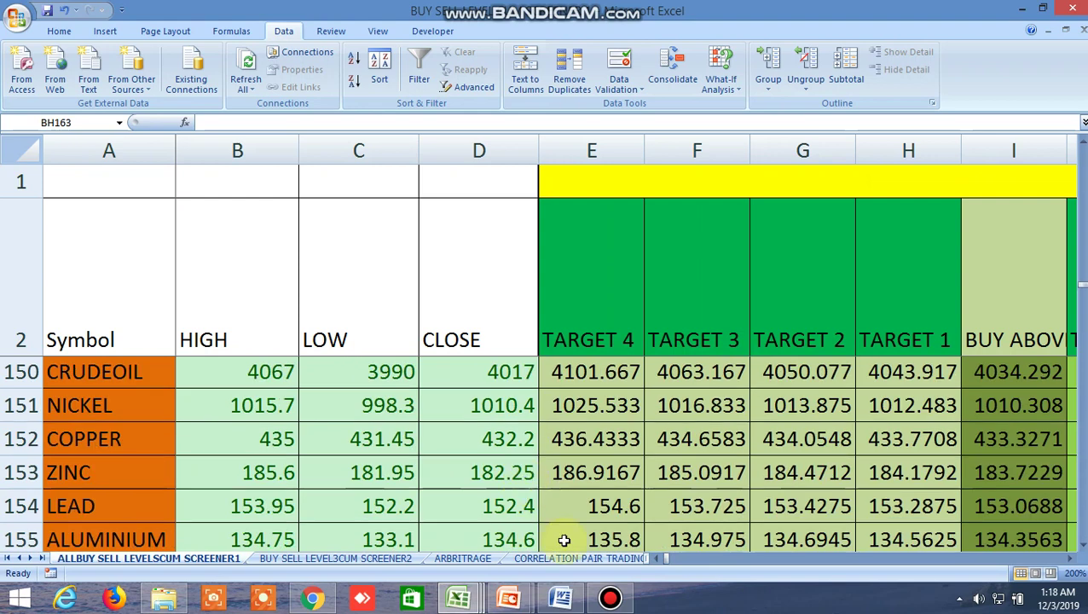
Switch to the Word document and read the bullet points under "Some important words regarding stock market" on page 10.
left_click(560, 597)
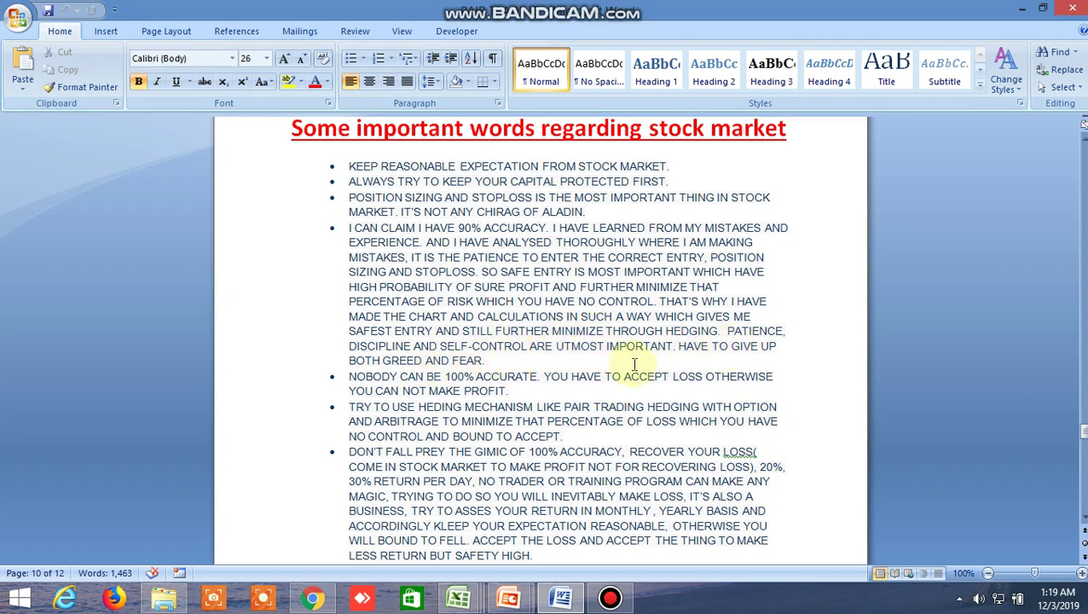
scroll(678, 365, "down", 1)
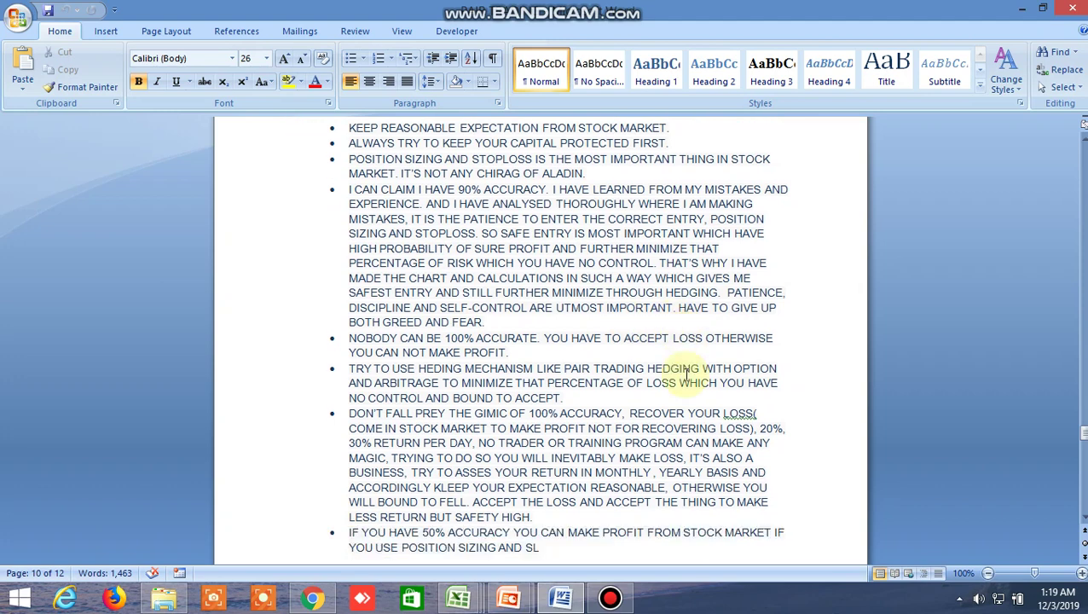
scroll(686, 373, "down", 1)
right_click(685, 376)
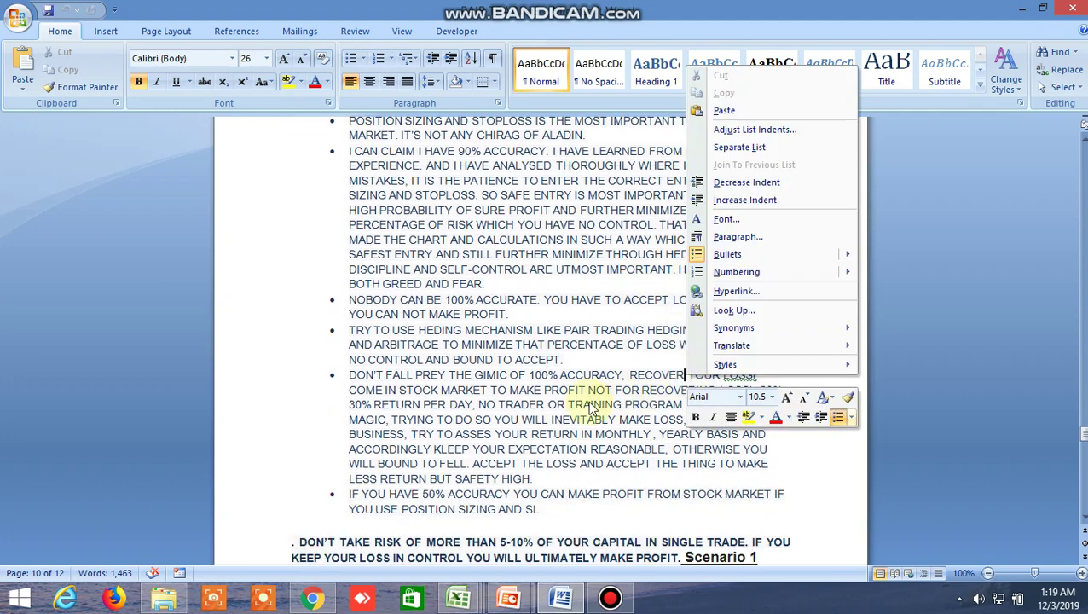
left_click(450, 422)
right_click(496, 394)
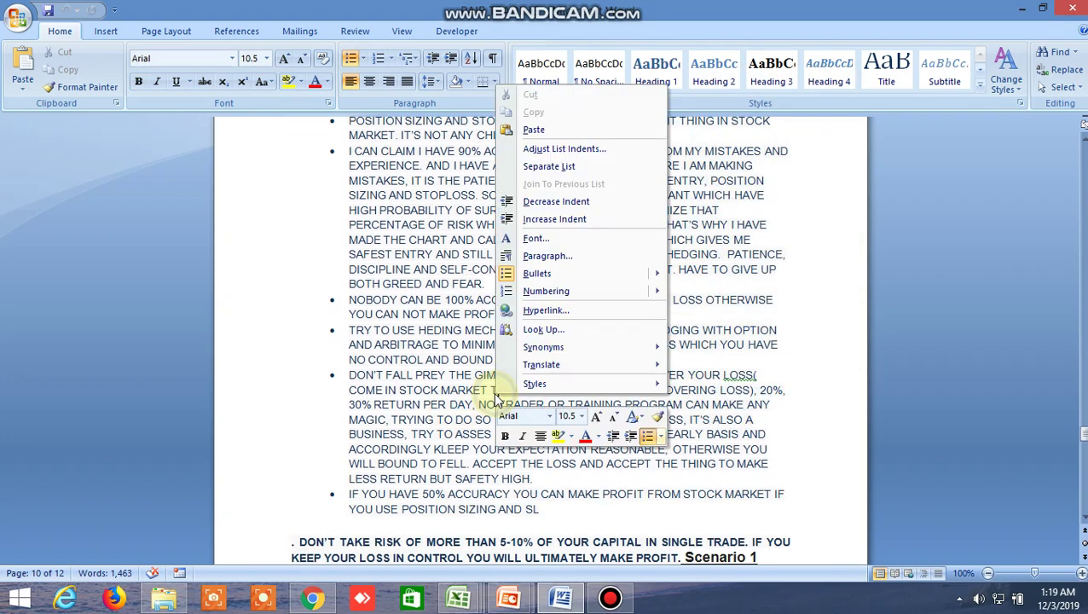
key("Escape")
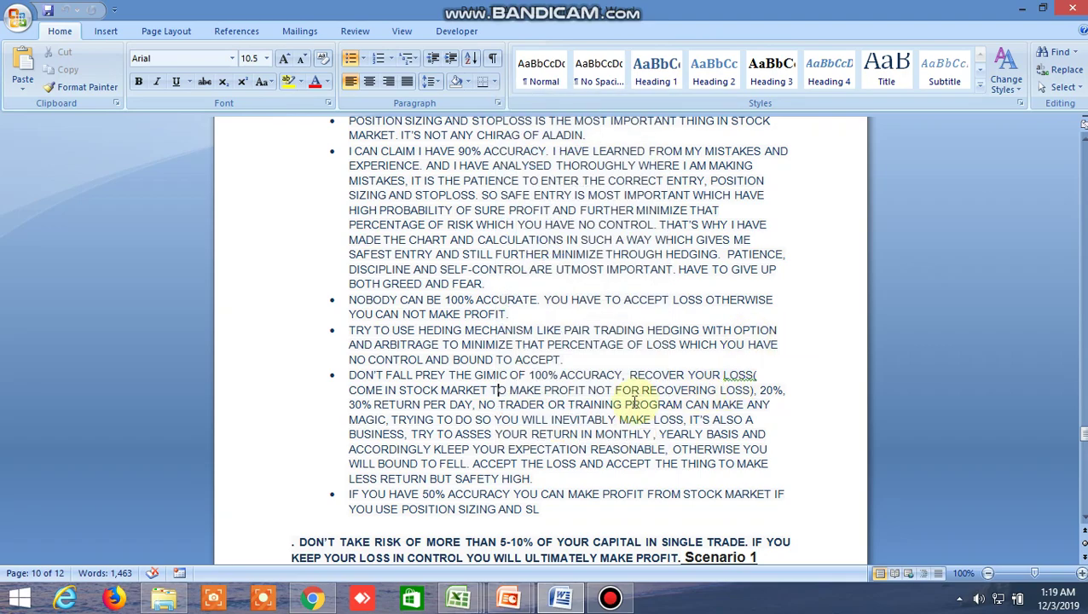